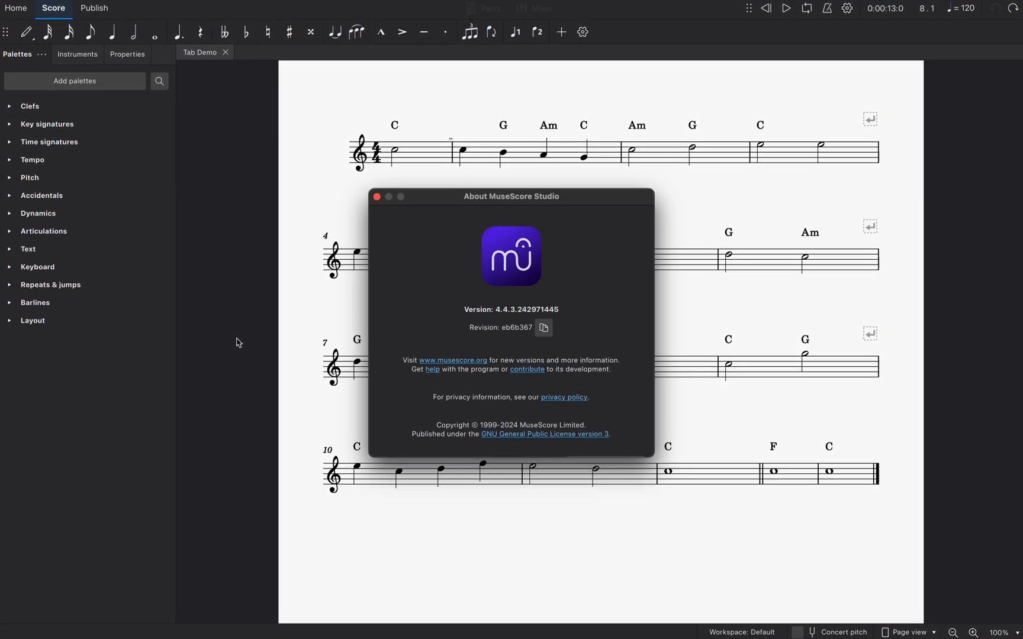
Dismiss the About window and add the Lines palette to the palette list
{"action": "key", "text": "Escape"}
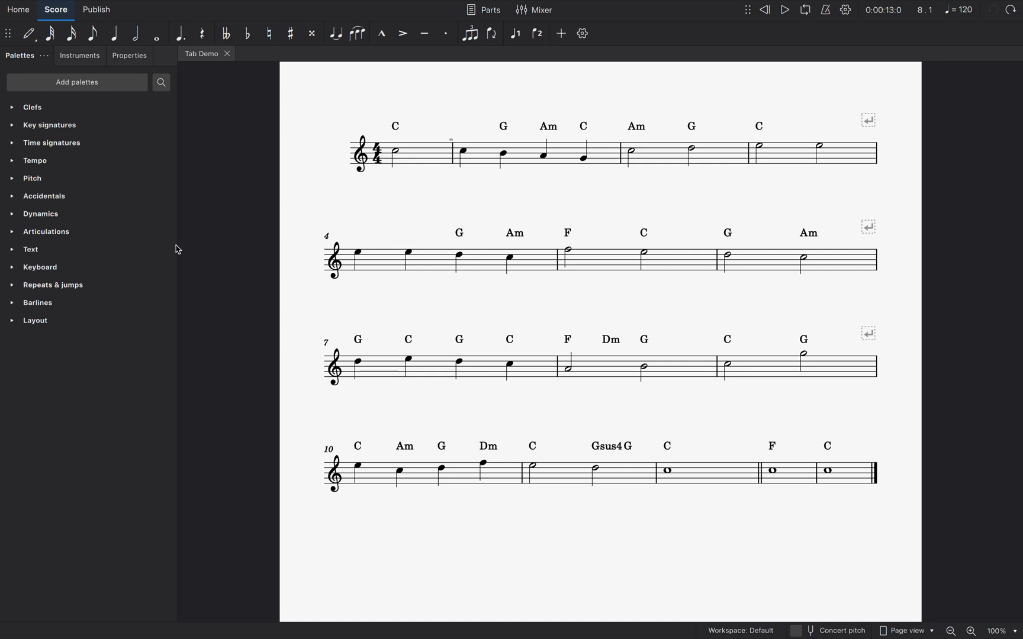
{"action": "left_click", "coordinate": [119, 84]}
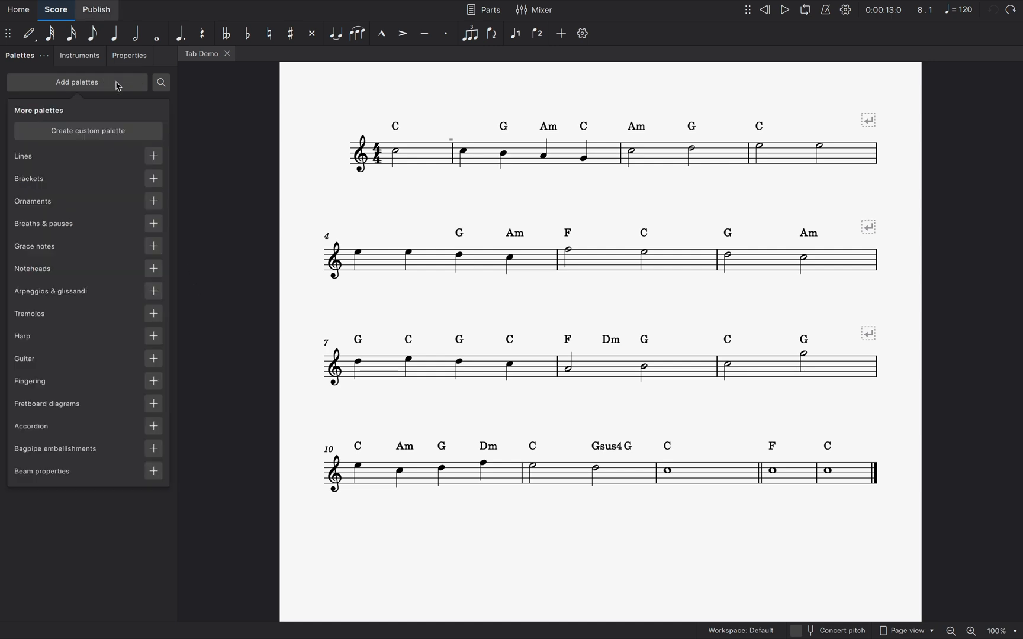
{"action": "left_click", "coordinate": [154, 158]}
{"action": "left_click", "coordinate": [119, 88]}
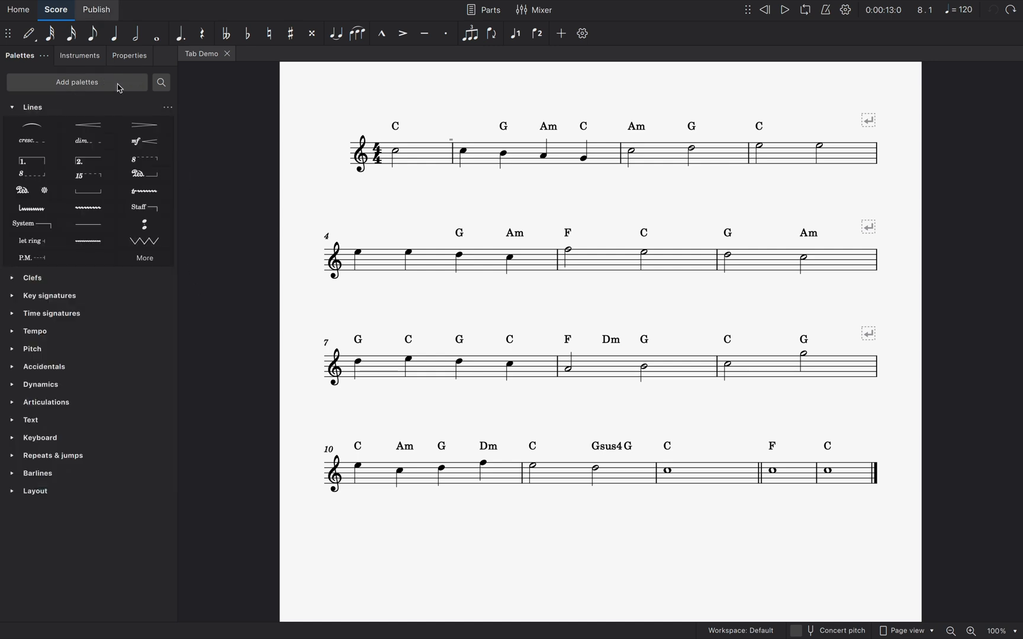
Load the palette file Concertina_R.mpal from the MS4-Concertina-Palettes folder in Downloads
{"action": "left_click", "coordinate": [168, 107]}
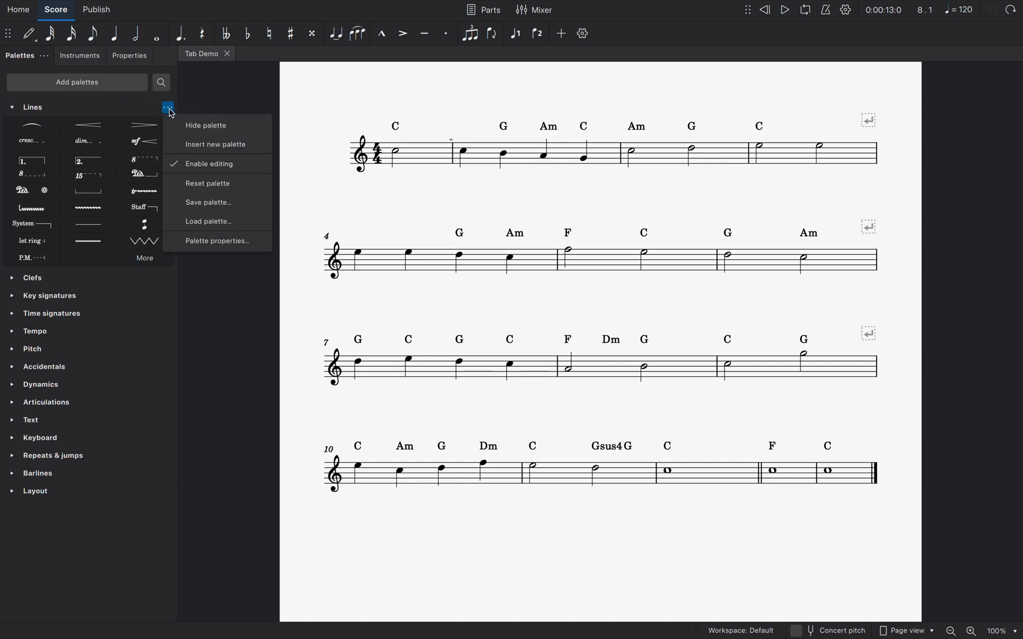
{"action": "left_click", "coordinate": [206, 204]}
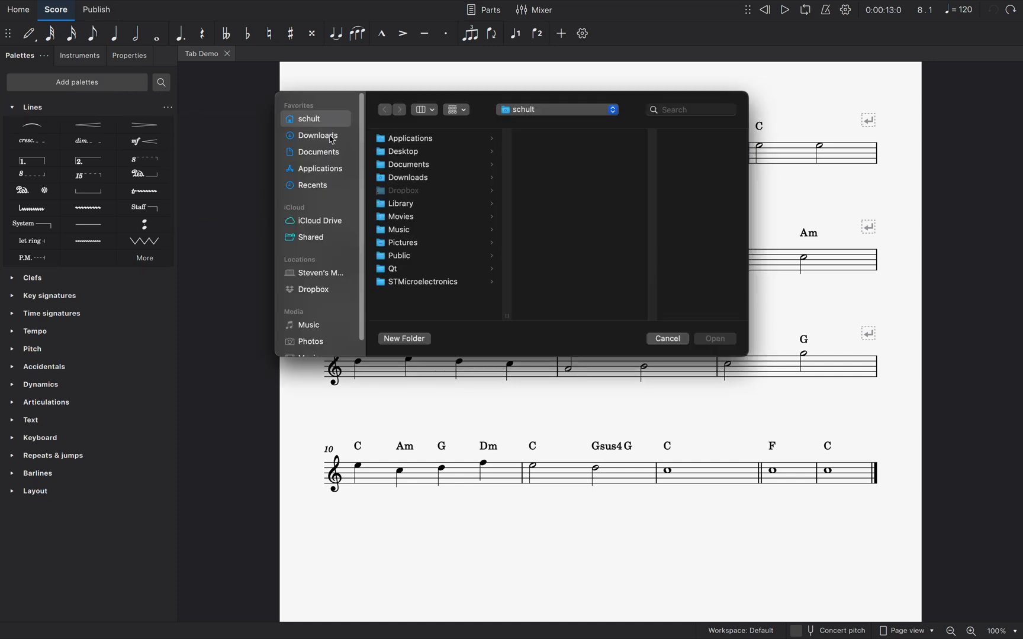
{"action": "left_click", "coordinate": [332, 139]}
{"action": "left_click", "coordinate": [399, 142]}
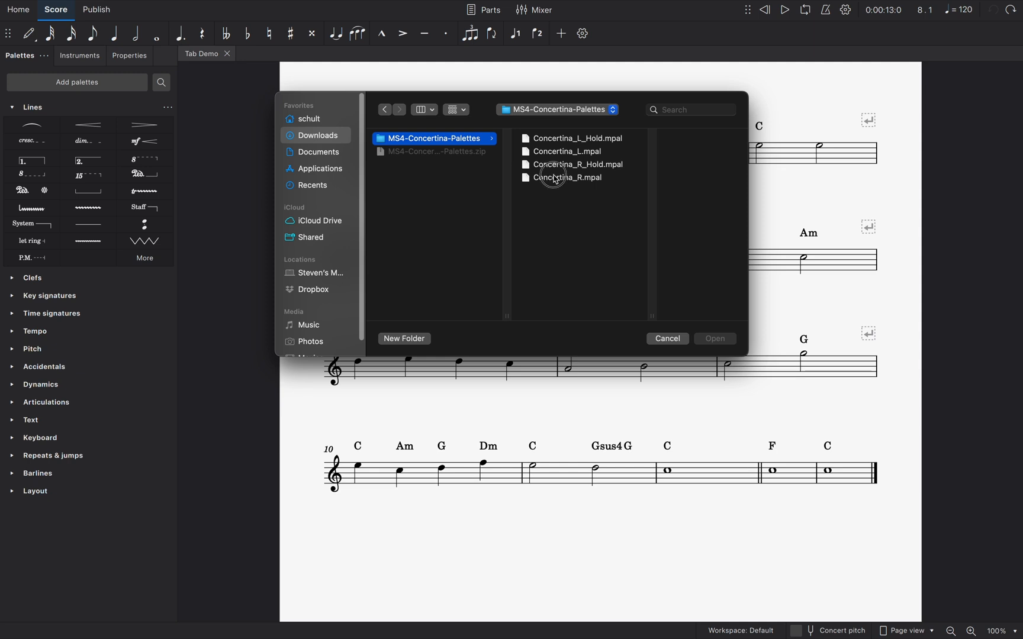
{"action": "left_click", "coordinate": [554, 178]}
{"action": "left_click", "coordinate": [707, 341]}
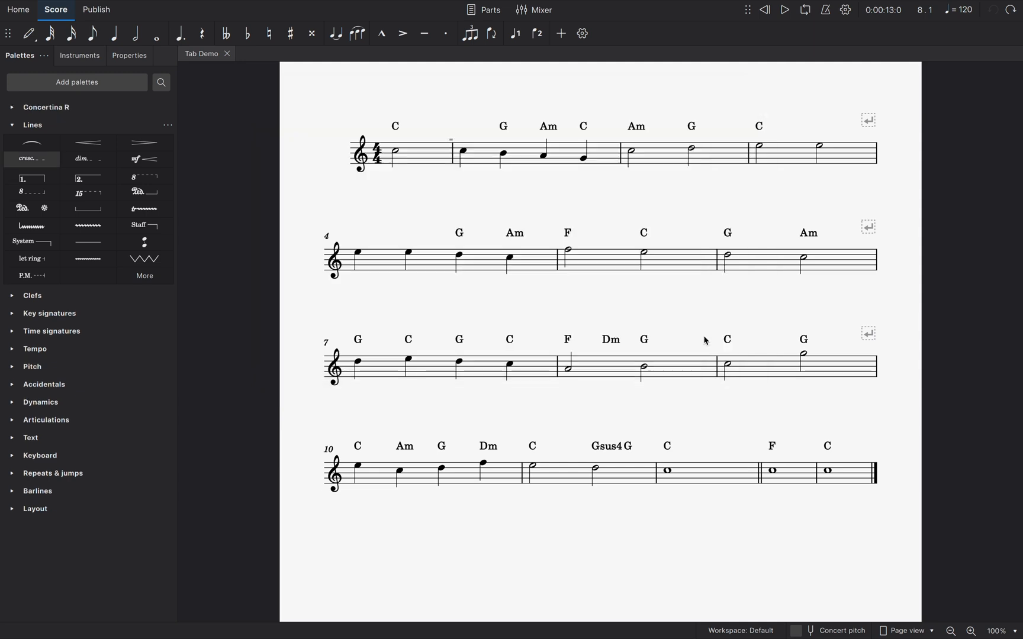
Load the palette file Concertina_R_Hold.mpal from the MS4-Concertina-Palettes folder
{"action": "left_click", "coordinate": [168, 125]}
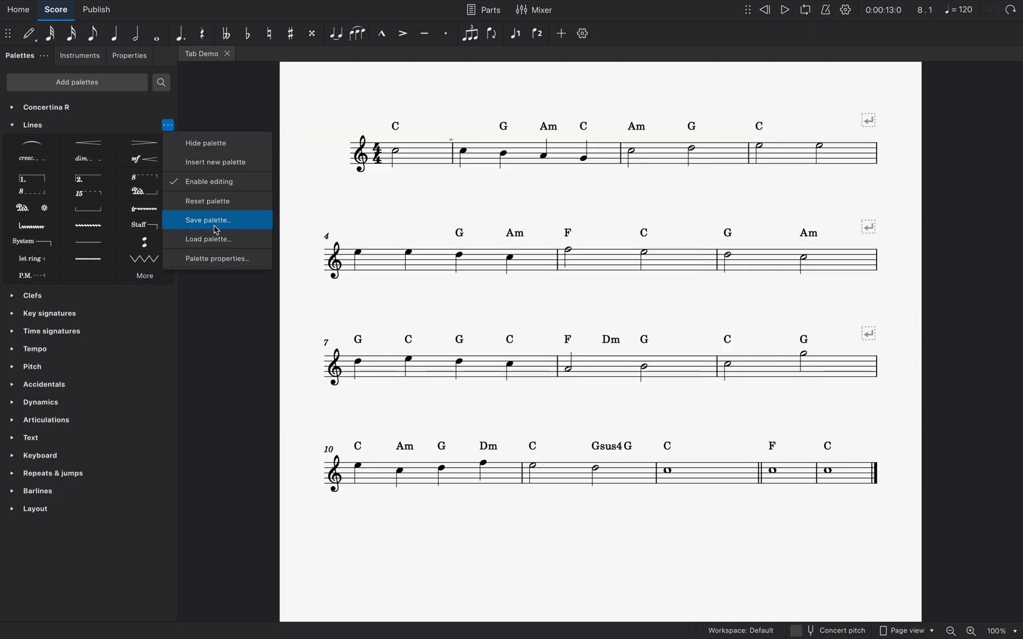
{"action": "left_click", "coordinate": [217, 239]}
{"action": "left_click", "coordinate": [314, 135]}
{"action": "left_click", "coordinate": [435, 138]}
{"action": "left_click", "coordinate": [554, 166]}
{"action": "left_click", "coordinate": [710, 340]}
Load the palette file Concertina_L.mpal from the MS4-Concertina-Palettes folder
{"action": "left_click", "coordinate": [168, 143]}
{"action": "left_click", "coordinate": [212, 257]}
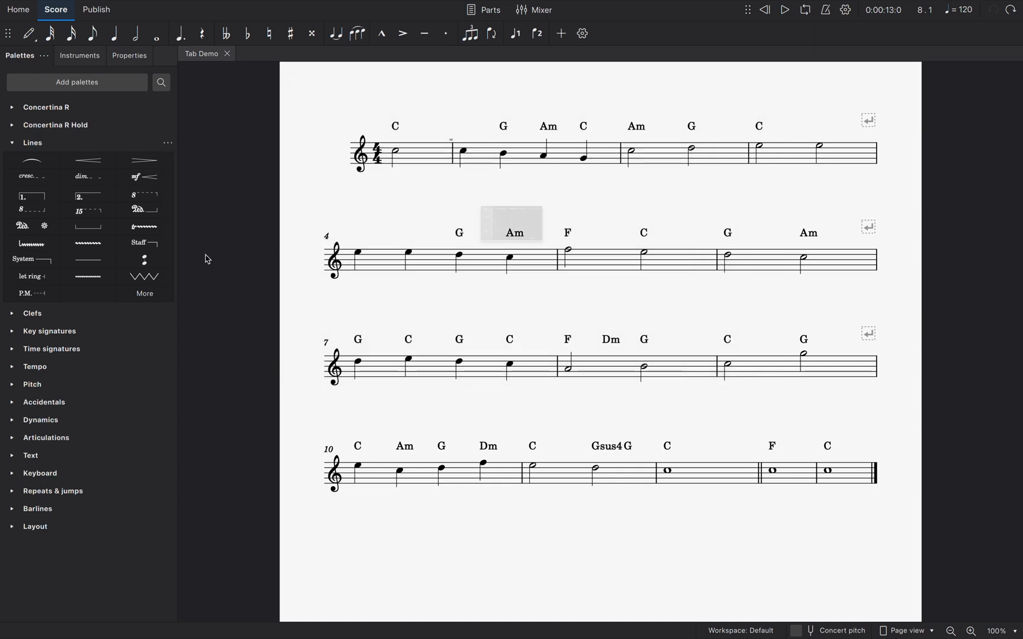
{"action": "left_click", "coordinate": [319, 136]}
{"action": "left_click", "coordinate": [435, 139]}
{"action": "left_click", "coordinate": [554, 152]}
{"action": "left_click", "coordinate": [711, 339]}
Load the palette file Concertina_L_Hold.mpal from the MS4-Concertina-Palettes folder
{"action": "left_click", "coordinate": [168, 160]}
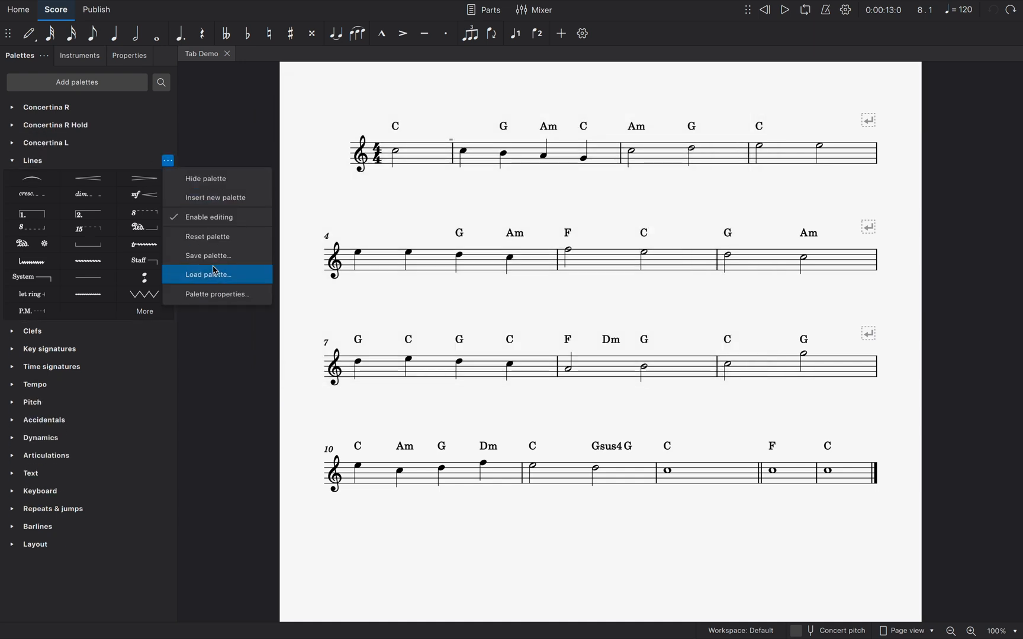
{"action": "left_click", "coordinate": [211, 275]}
{"action": "left_click", "coordinate": [314, 136]}
{"action": "left_click", "coordinate": [435, 138]}
{"action": "left_click", "coordinate": [563, 142]}
{"action": "left_click", "coordinate": [710, 339]}
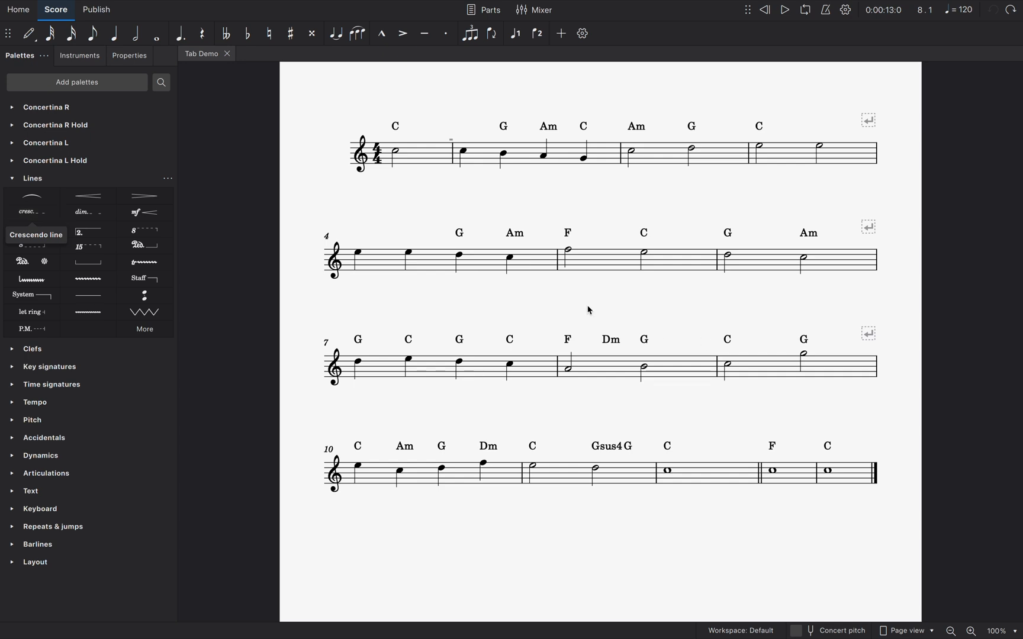
Set the score's text line style to a Y position of 3.00sp below and -3.00sp above the staff
{"action": "left_click", "coordinate": [130, 56]}
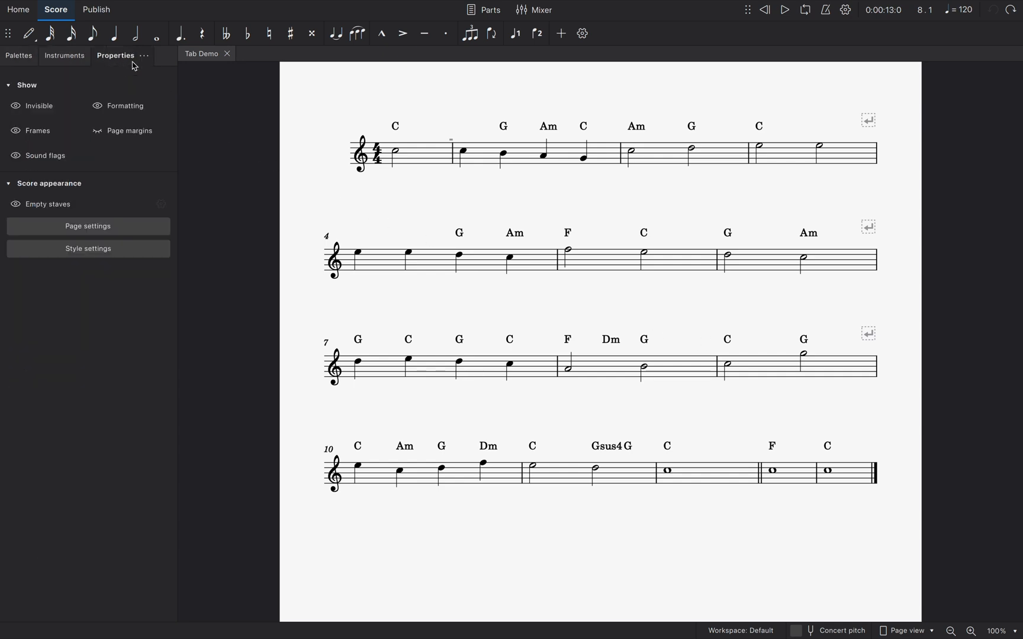
{"action": "left_click", "coordinate": [148, 257]}
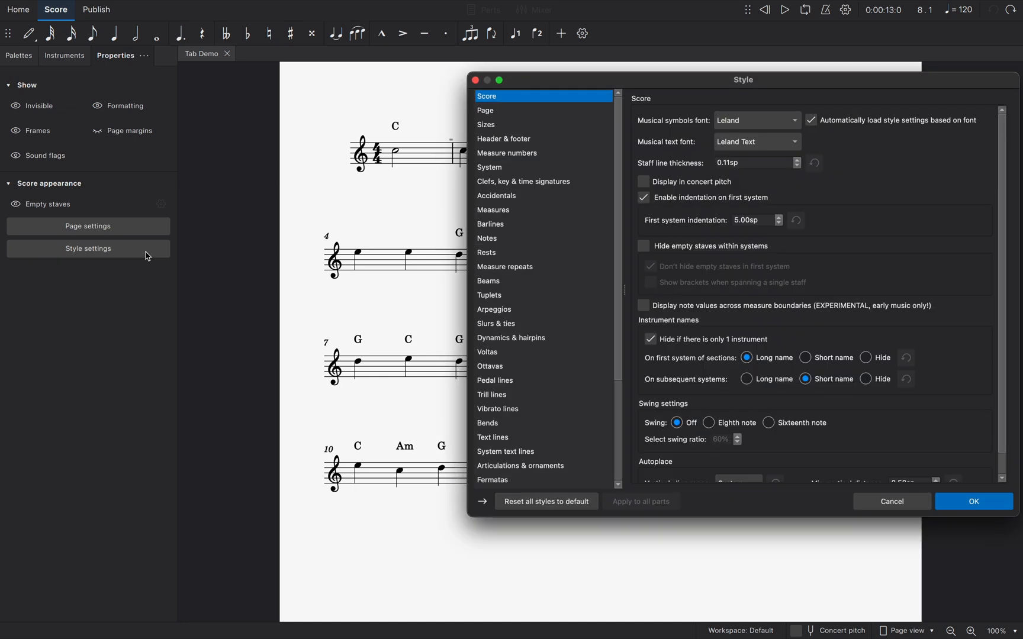
{"action": "left_click", "coordinate": [502, 439]}
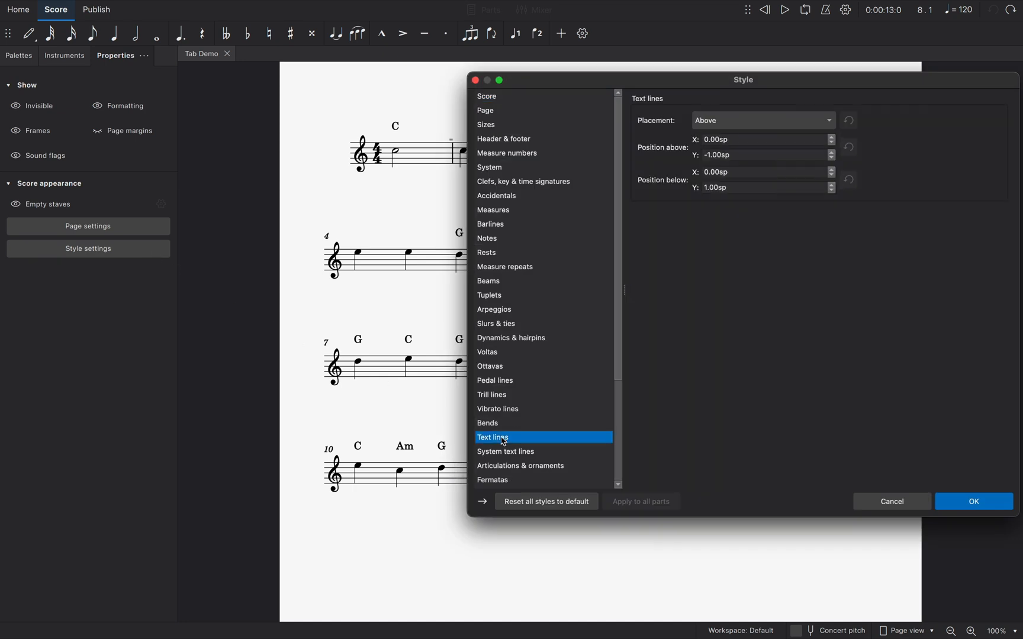
{"action": "double_click", "coordinate": [711, 189]}
{"action": "type", "text": "3"}
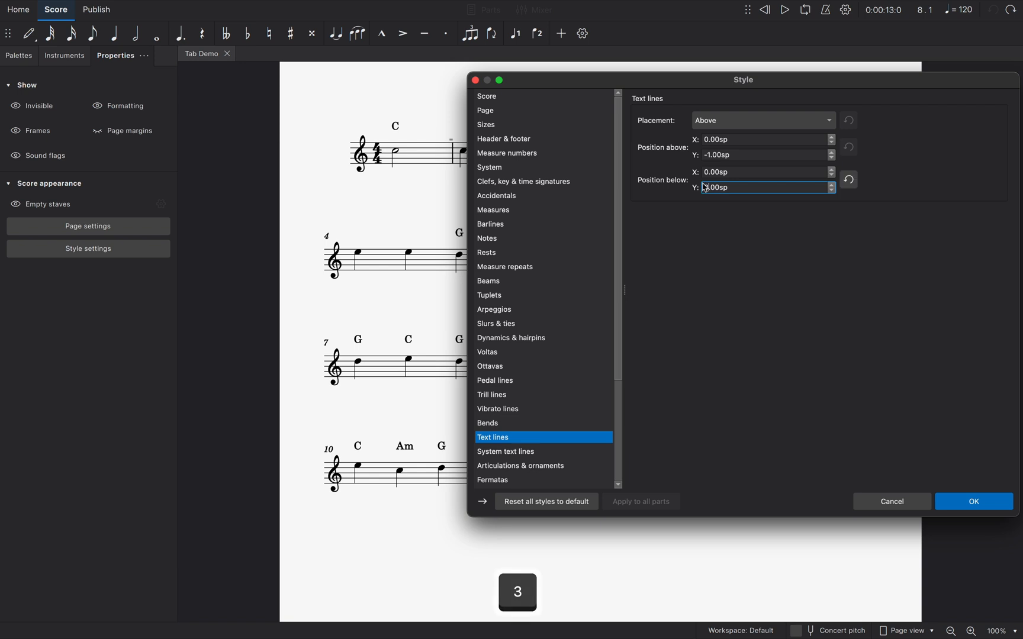
{"action": "double_click", "coordinate": [710, 155]}
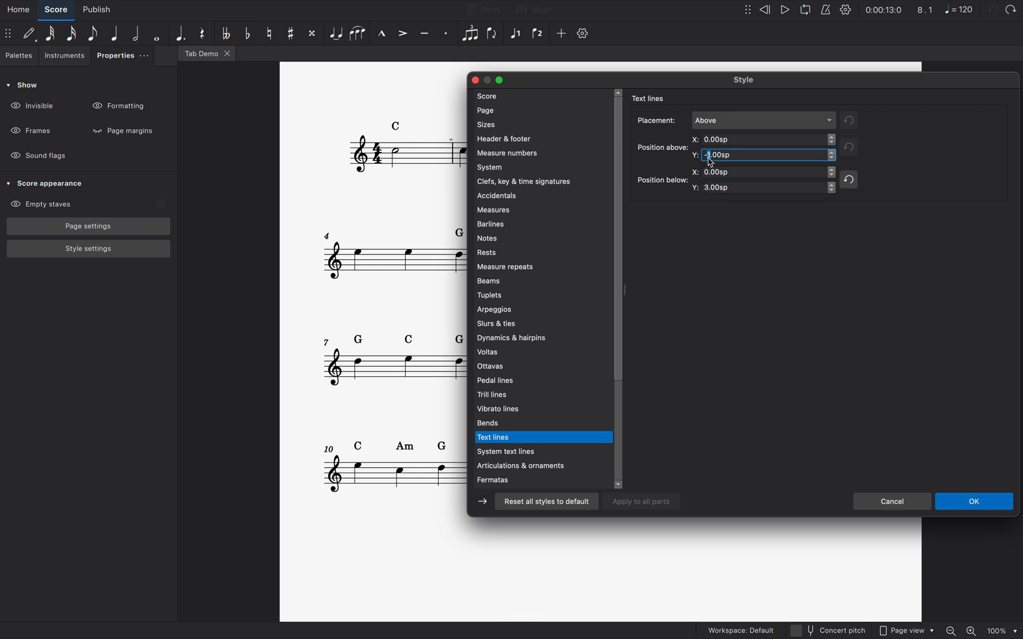
{"action": "type", "text": "3"}
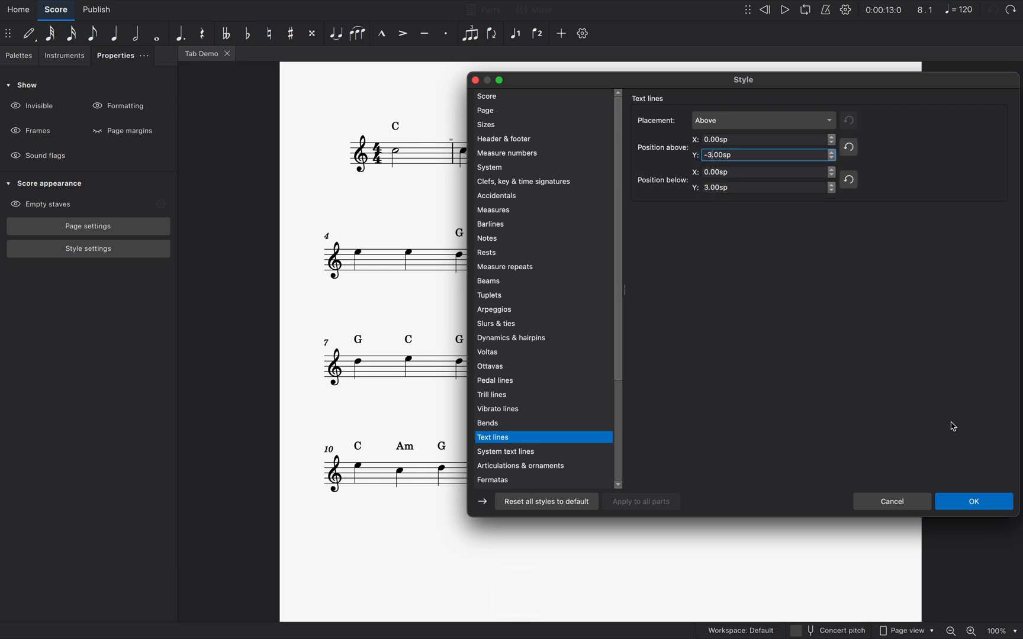
{"action": "left_click", "coordinate": [966, 504]}
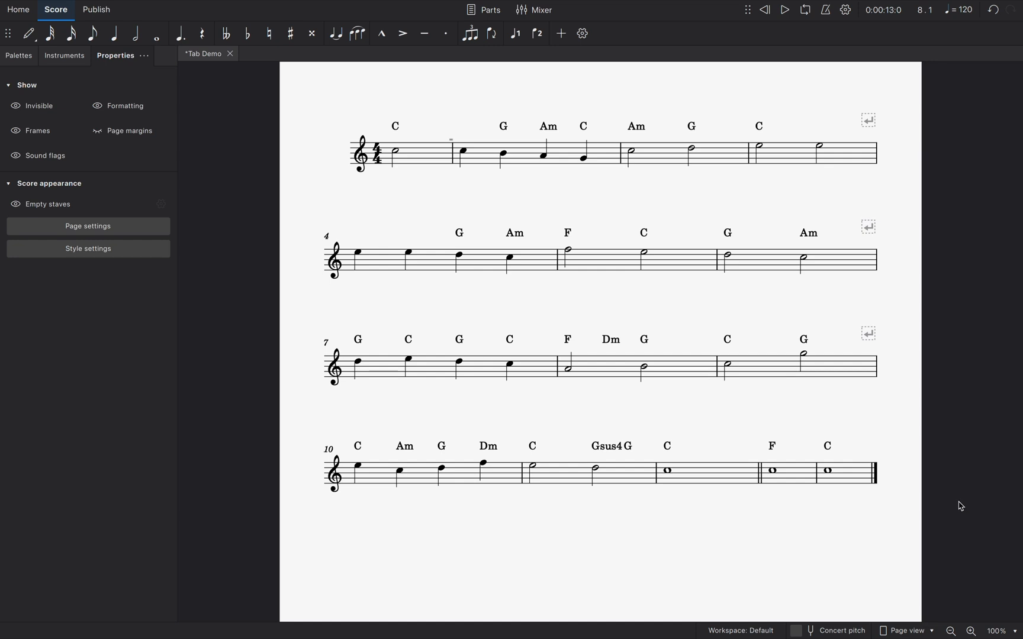
Add a plain horizontal line above the first and the third quarter notes of measure 7
{"action": "left_click", "coordinate": [358, 364]}
{"action": "left_click", "coordinate": [22, 57]}
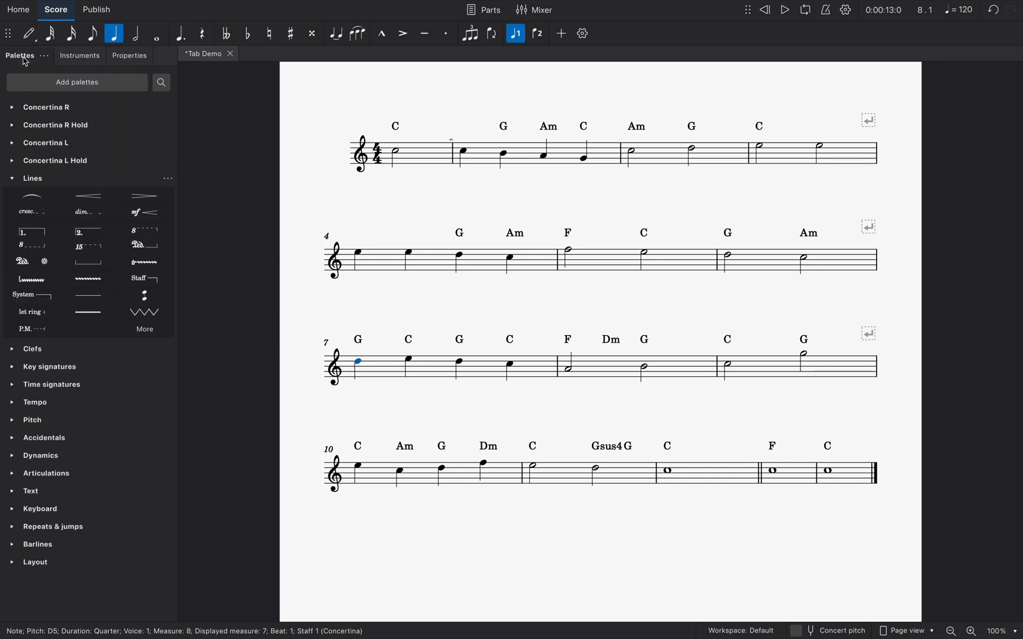
{"action": "left_click", "coordinate": [97, 305]}
{"action": "key", "text": "Right"}
{"action": "key", "text": "Right"}
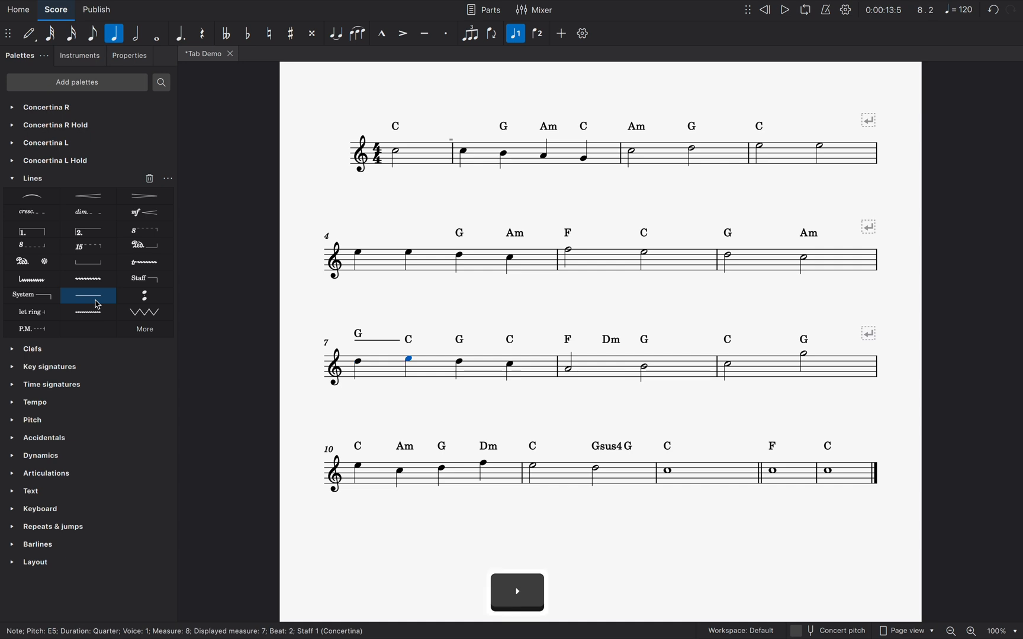
{"action": "left_click", "coordinate": [98, 304]}
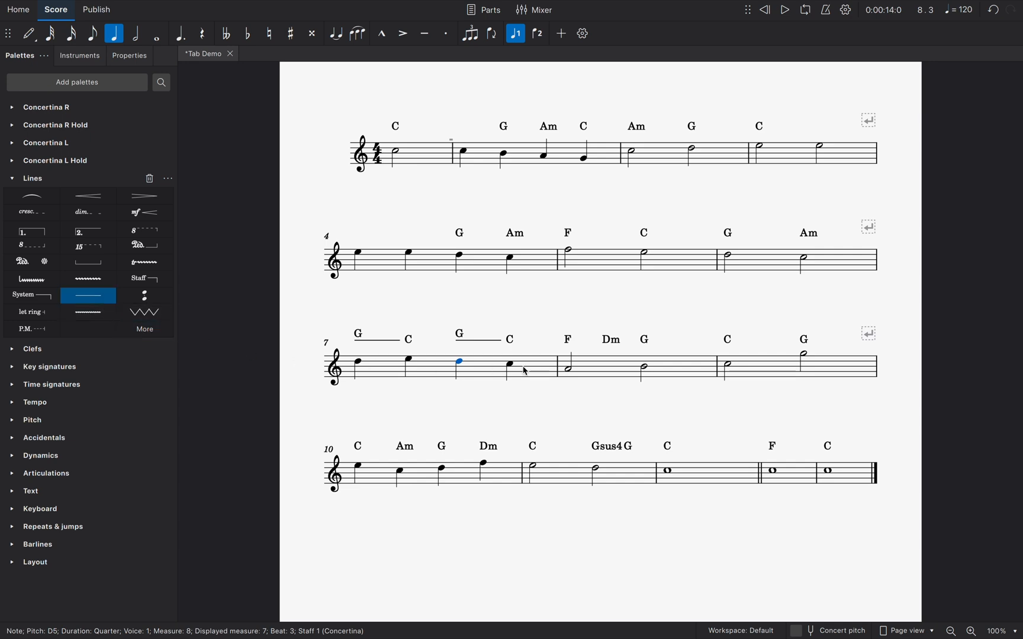
Add one plain horizontal line spanning both half notes of measure 8
{"action": "left_click", "coordinate": [570, 372]}
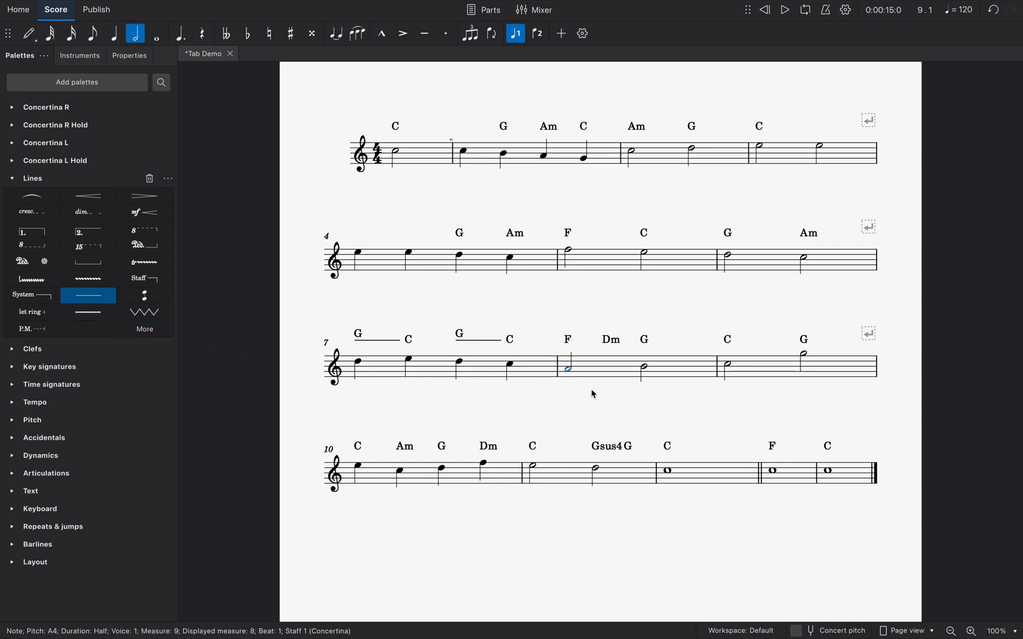
{"action": "key", "text": "super"}
{"action": "left_click", "coordinate": [643, 370], "text": "super"}
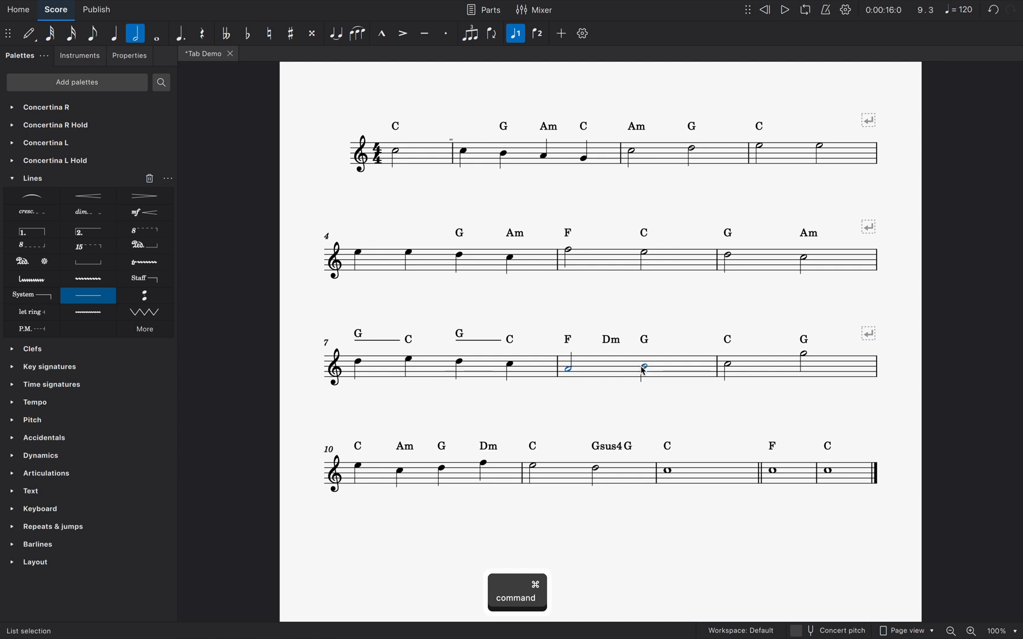
{"action": "left_click", "coordinate": [86, 297]}
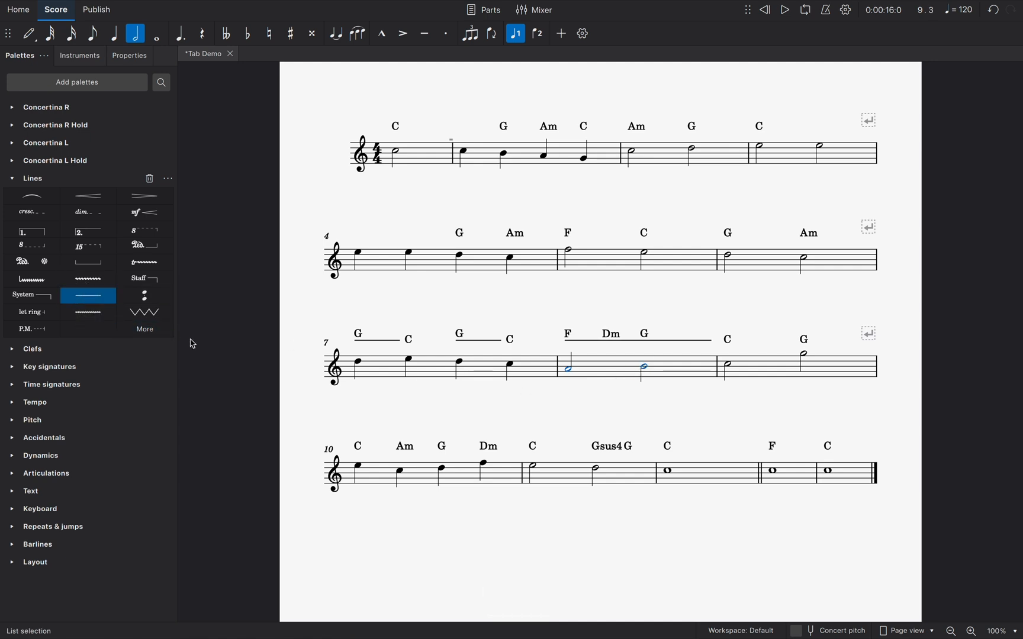
{"action": "key", "text": "Escape"}
Select the three lines above measures 7 and 8 together and set their vertical offset to -4.5
{"action": "key", "text": "shift"}
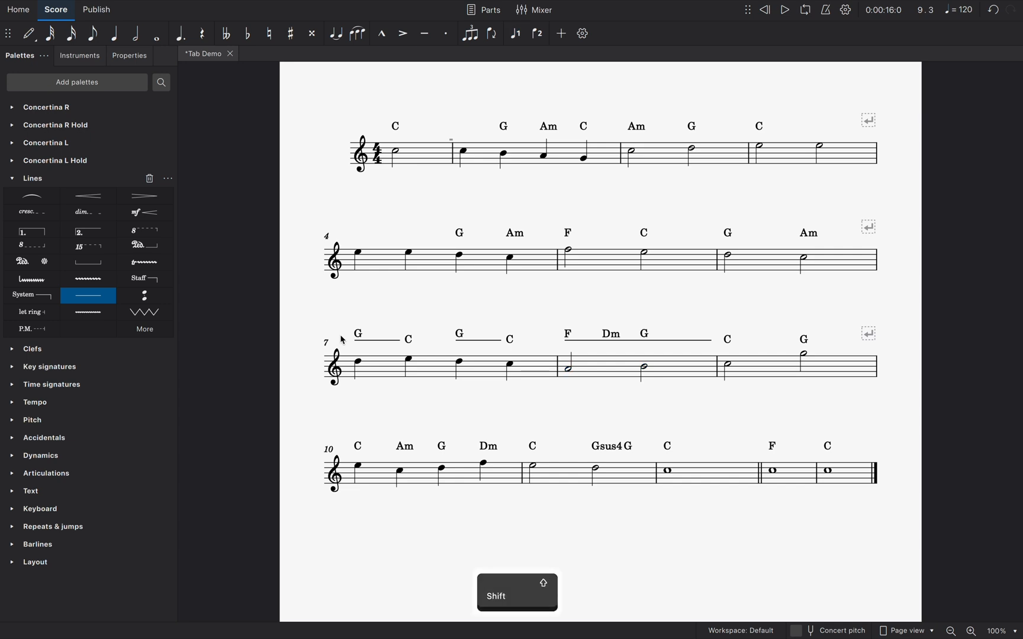
{"action": "left_click_drag", "start_coordinate": [347, 342], "coordinate": [729, 351]}
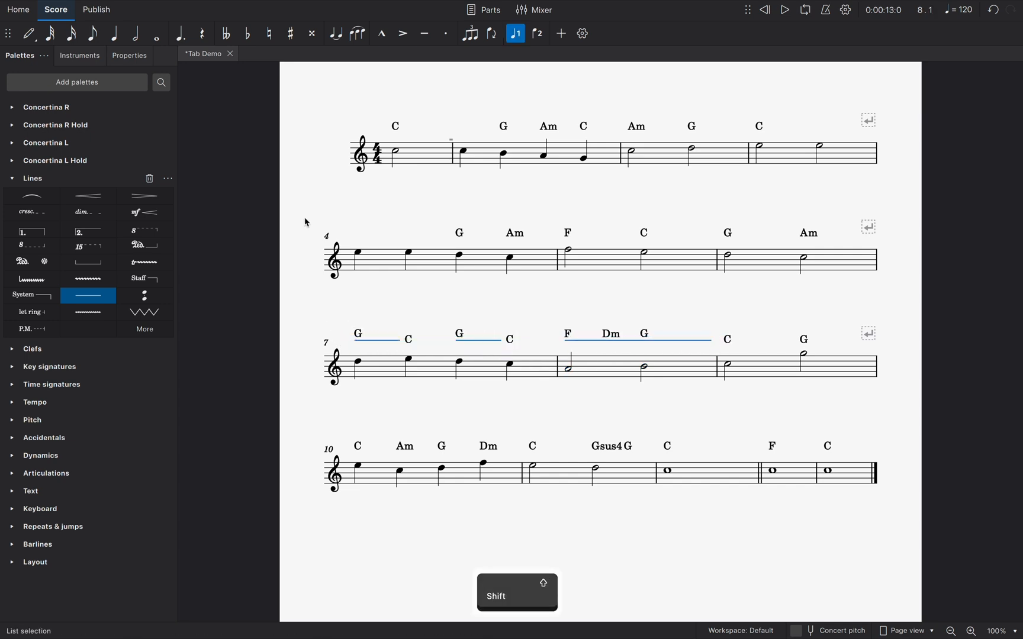
{"action": "left_click", "coordinate": [132, 61]}
{"action": "left_click", "coordinate": [141, 157]}
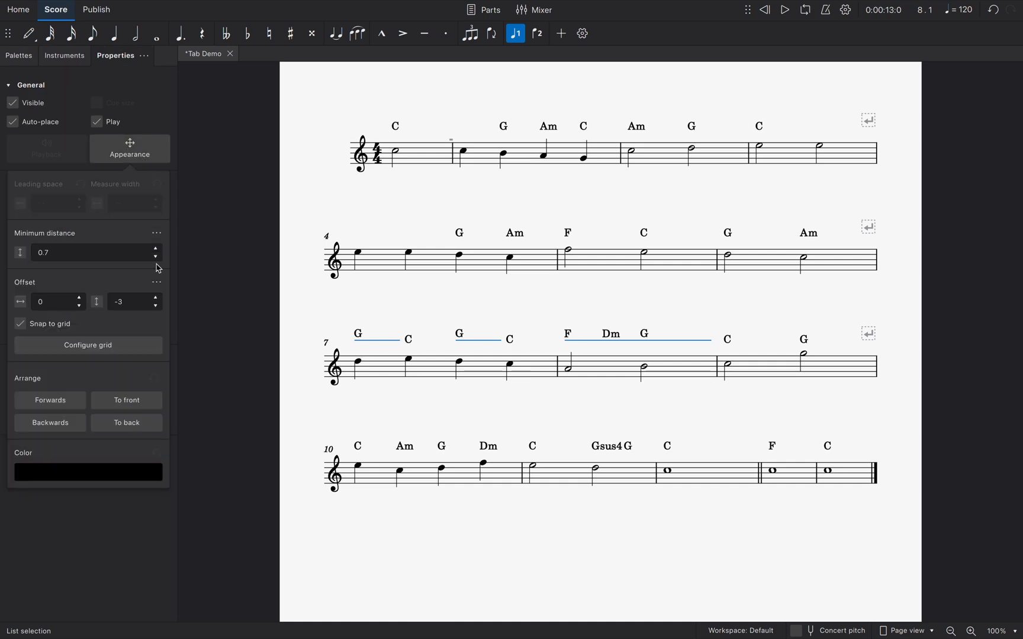
{"action": "left_click", "coordinate": [157, 306]}
{"action": "left_click", "coordinate": [157, 307]}
{"action": "left_click", "coordinate": [157, 306]}
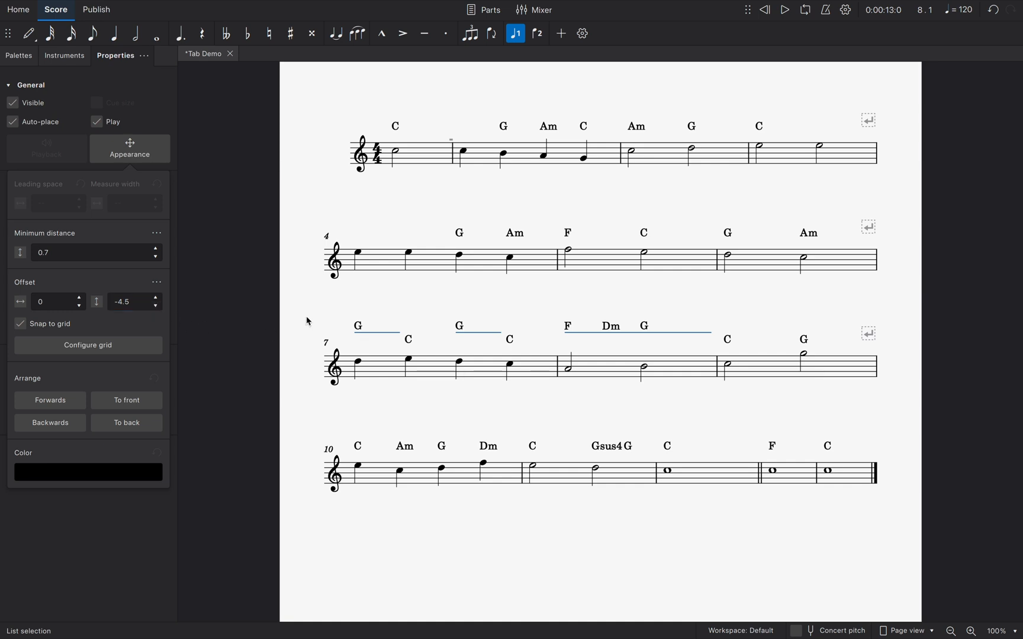
{"action": "key", "text": "Escape"}
Select all chord symbols in the score and set their vertical offset to -5.5
{"action": "right_click", "coordinate": [357, 326]}
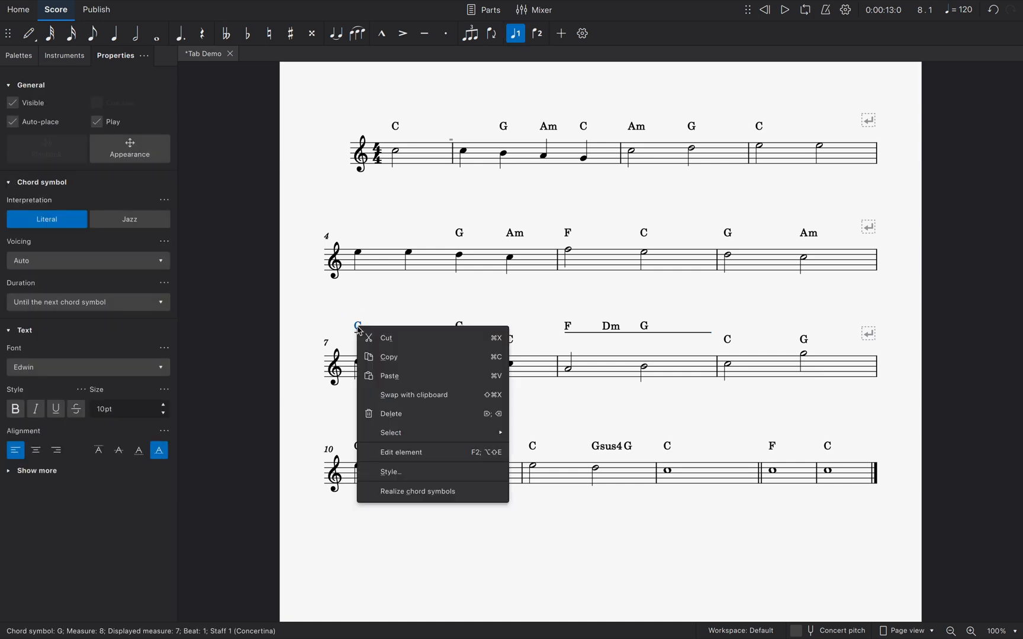
{"action": "mouse_move", "coordinate": [443, 433]}
{"action": "left_click", "coordinate": [526, 433]}
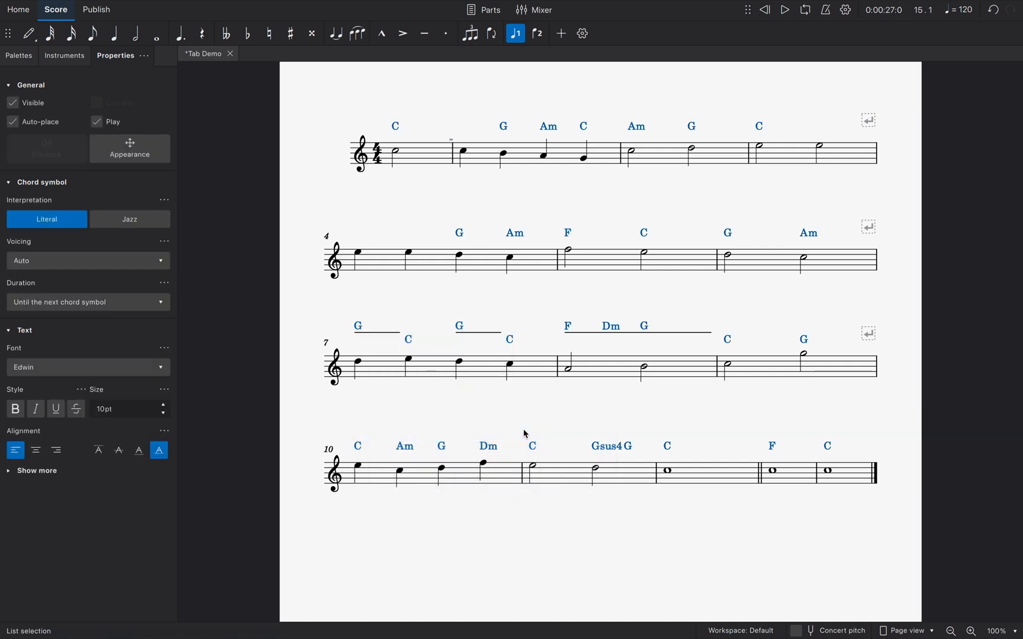
{"action": "left_click", "coordinate": [133, 155]}
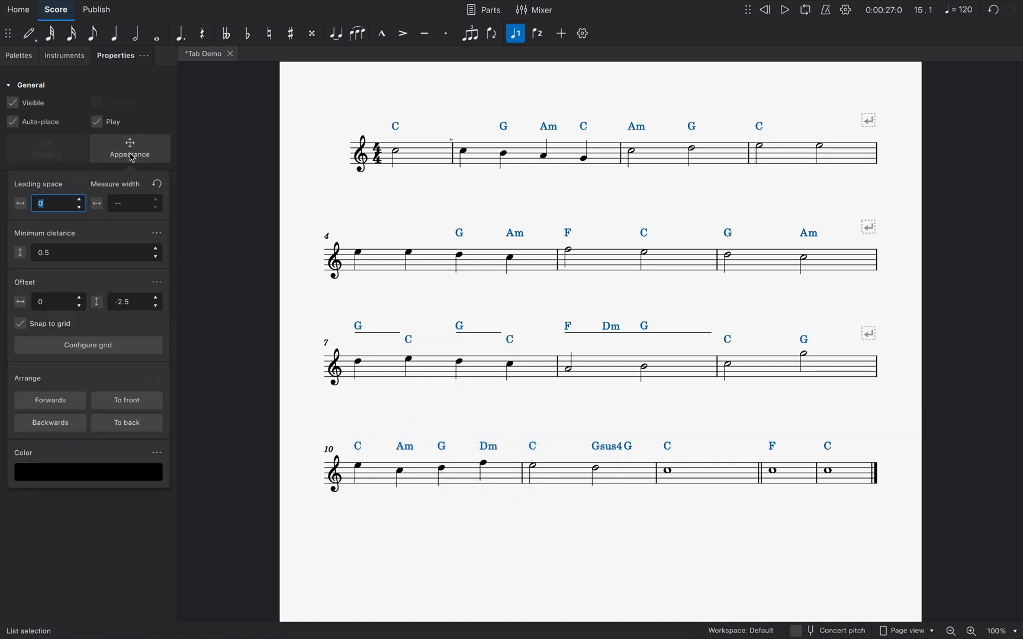
{"action": "left_click", "coordinate": [157, 308]}
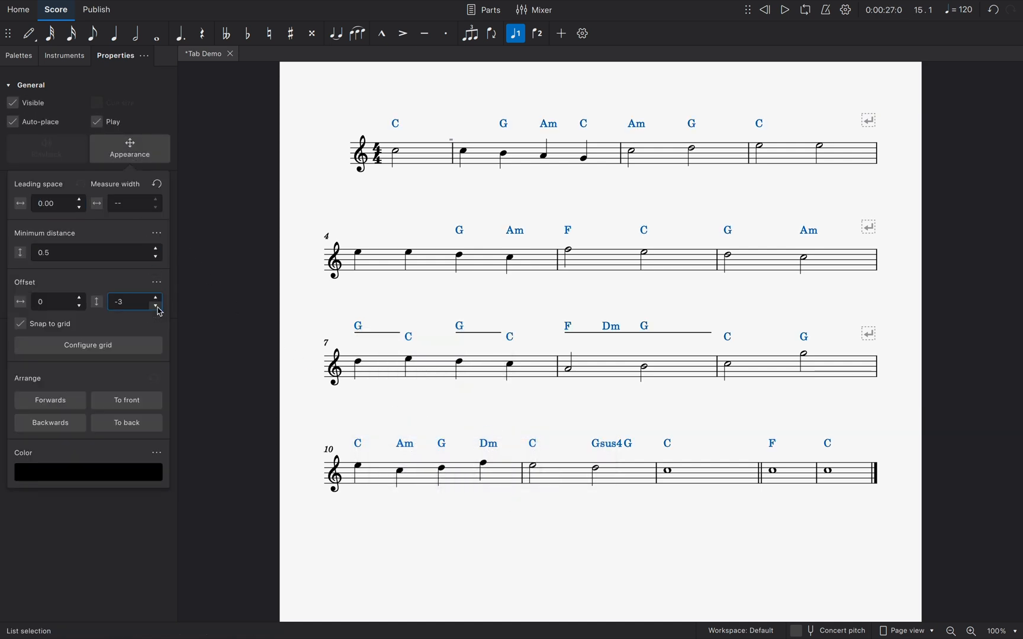
{"action": "left_click", "coordinate": [158, 308]}
{"action": "left_click", "coordinate": [158, 308]}
{"action": "left_click", "coordinate": [157, 309]}
{"action": "left_click", "coordinate": [157, 309]}
{"action": "left_click", "coordinate": [157, 309]}
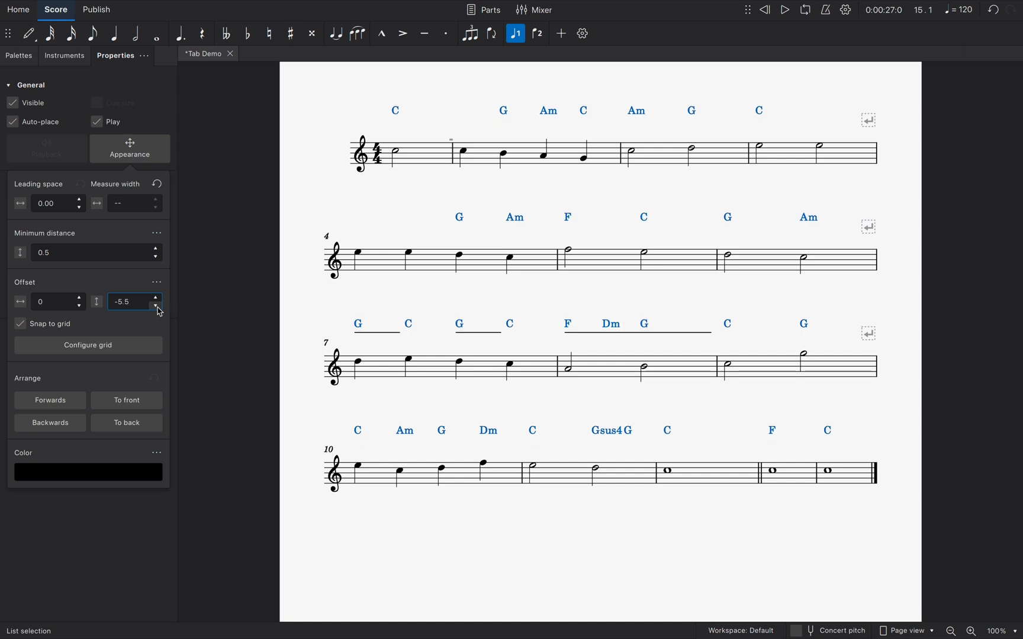
{"action": "left_click", "coordinate": [238, 335]}
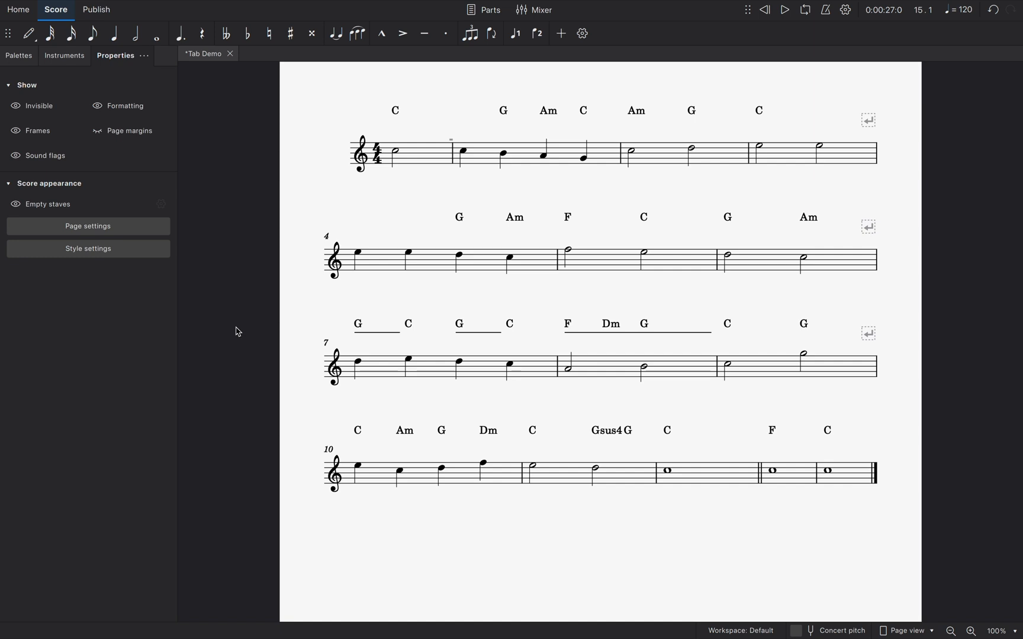
Add the Concertina R number 2 above each of the first three quarter notes of measure 7
{"action": "left_click", "coordinate": [359, 363]}
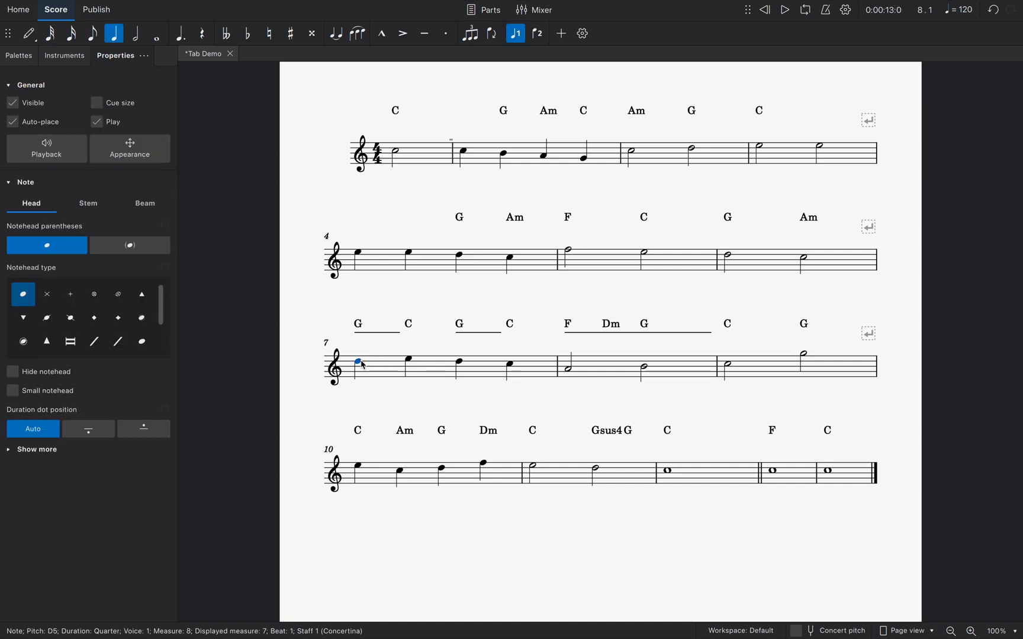
{"action": "left_click", "coordinate": [20, 57]}
{"action": "left_click", "coordinate": [16, 110]}
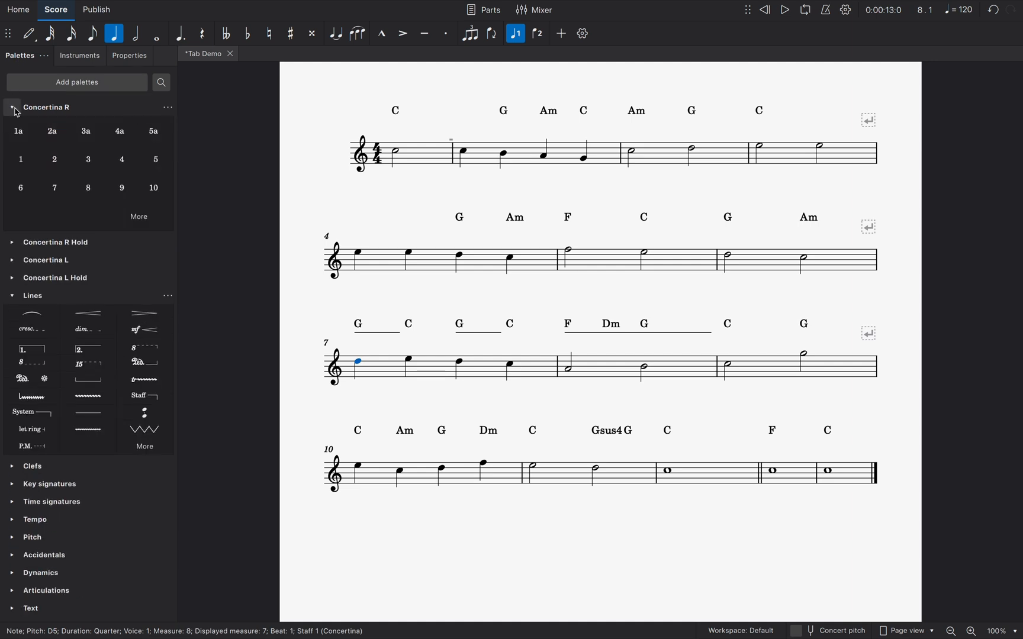
{"action": "left_click", "coordinate": [53, 159]}
{"action": "key", "text": "Right"}
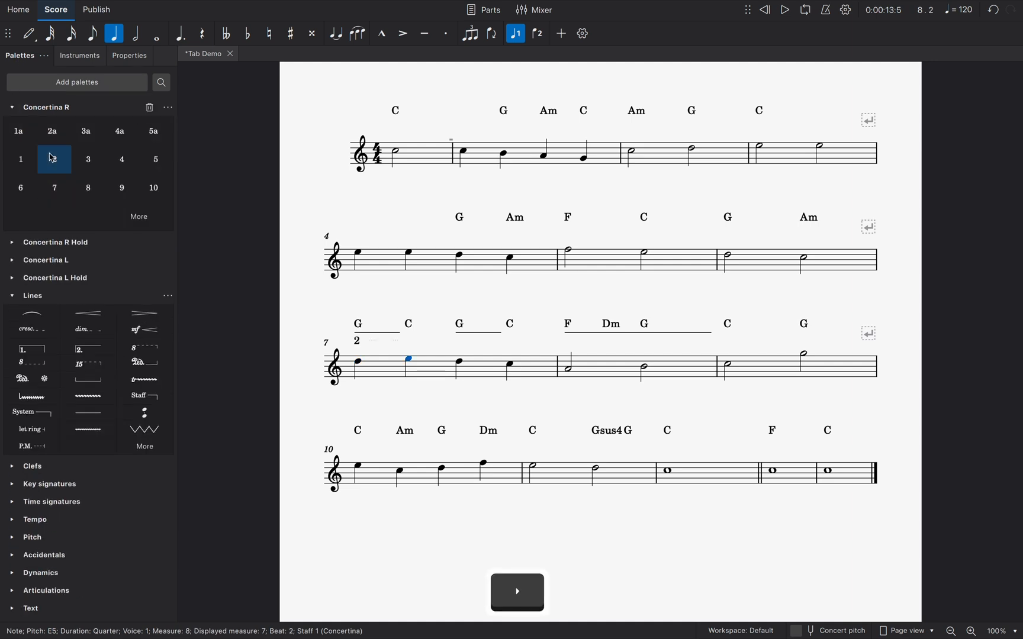
{"action": "left_click", "coordinate": [53, 158]}
{"action": "key", "text": "Right"}
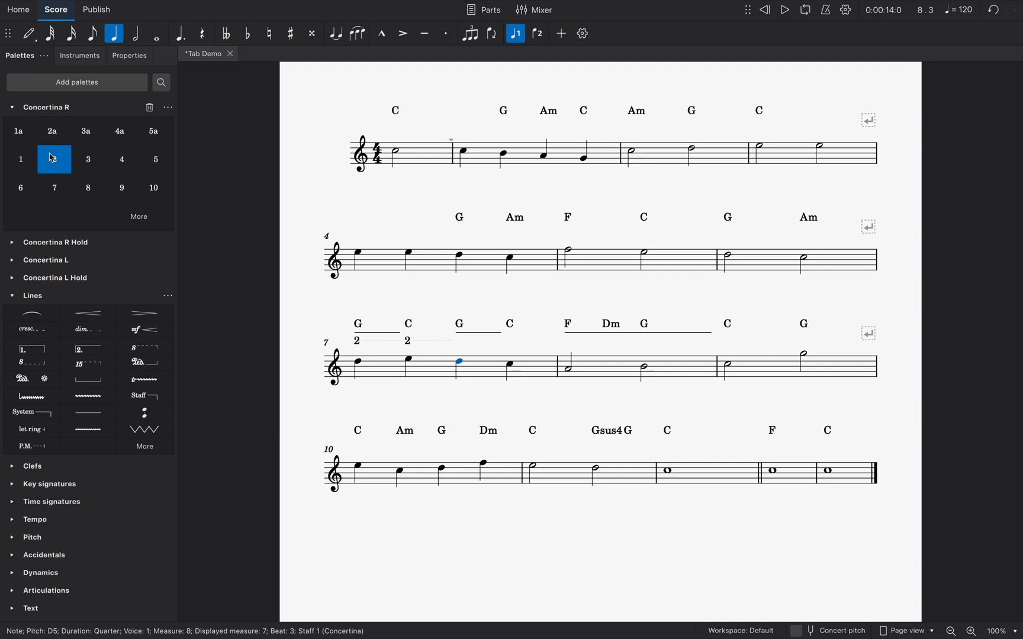
{"action": "left_click", "coordinate": [53, 158]}
{"action": "key", "text": "Right"}
Add the Concertina R number 1 above the last quarter note of measure 7 and the second half note of measure 8
{"action": "left_click", "coordinate": [32, 161]}
{"action": "key", "text": "Right"}
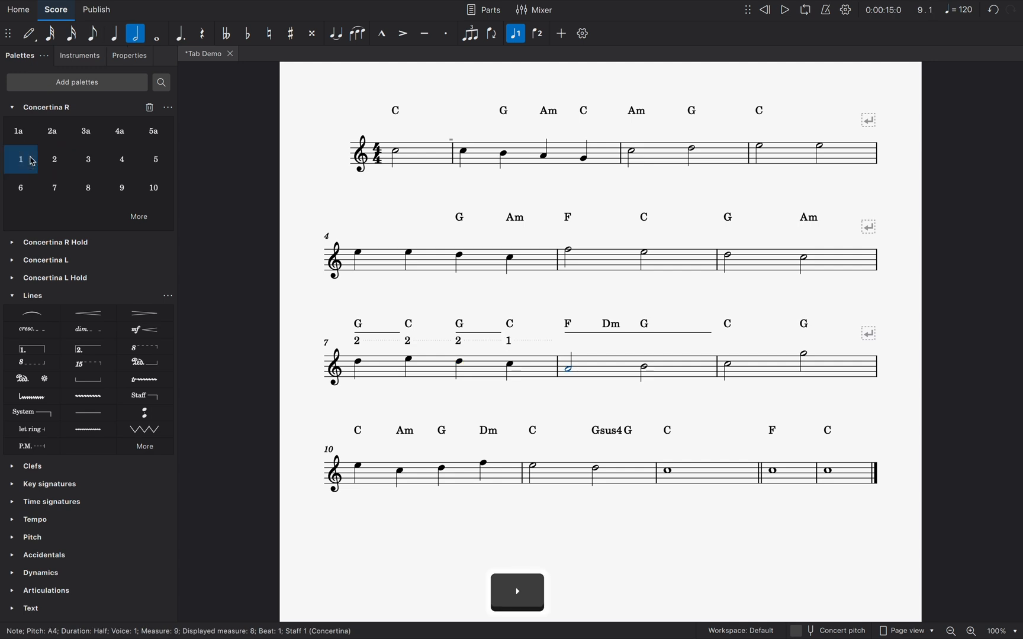
{"action": "key", "text": "Right"}
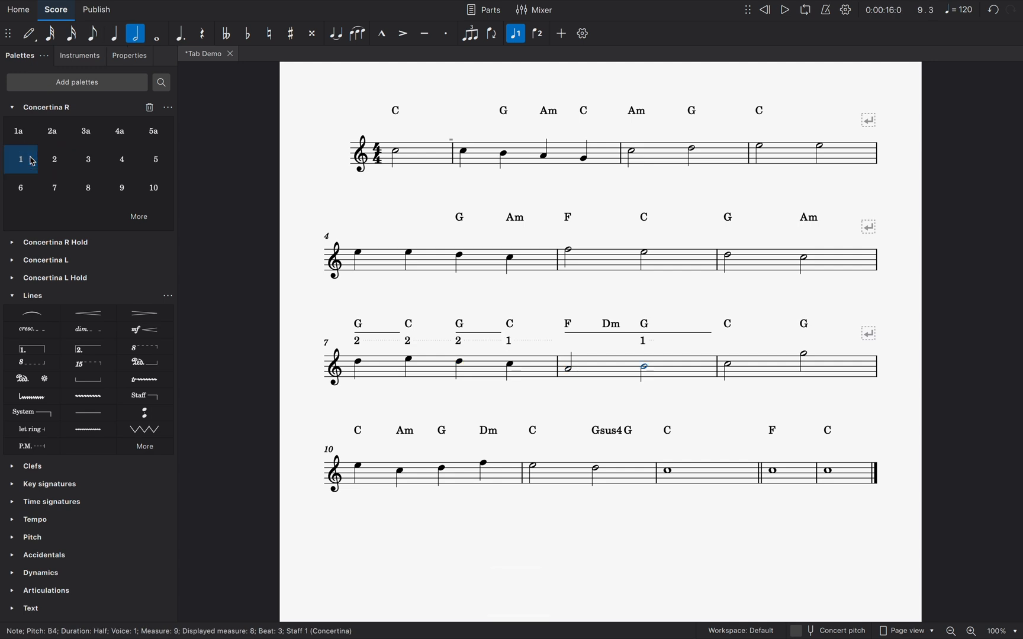
{"action": "left_click", "coordinate": [222, 322]}
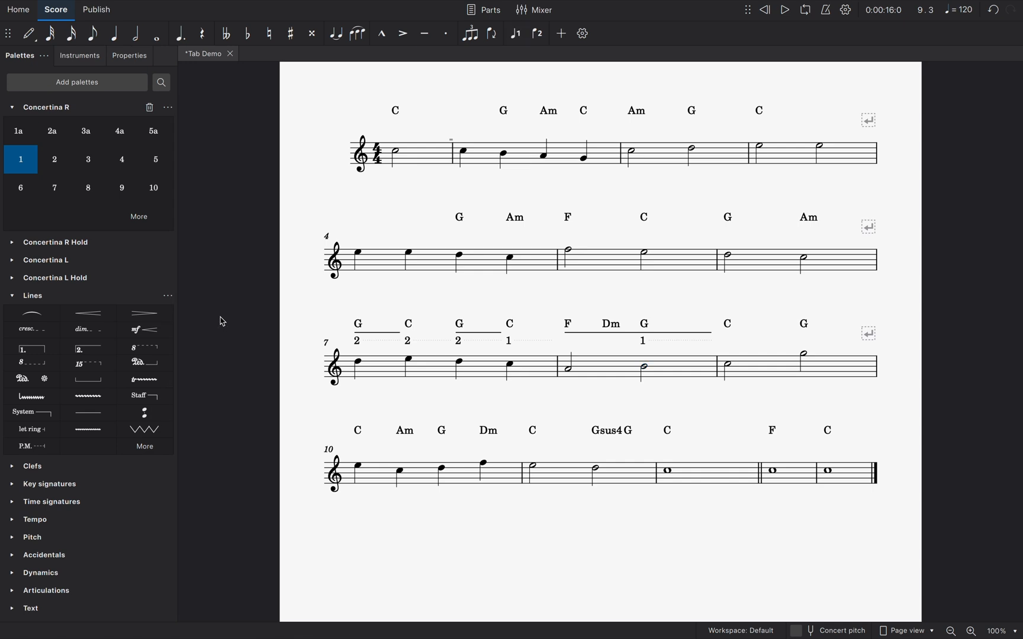
Select the first note of measure 7, collapse the Concertina R palette and expand the Concertina L and Concertina L Hold palettes
{"action": "left_click", "coordinate": [360, 364]}
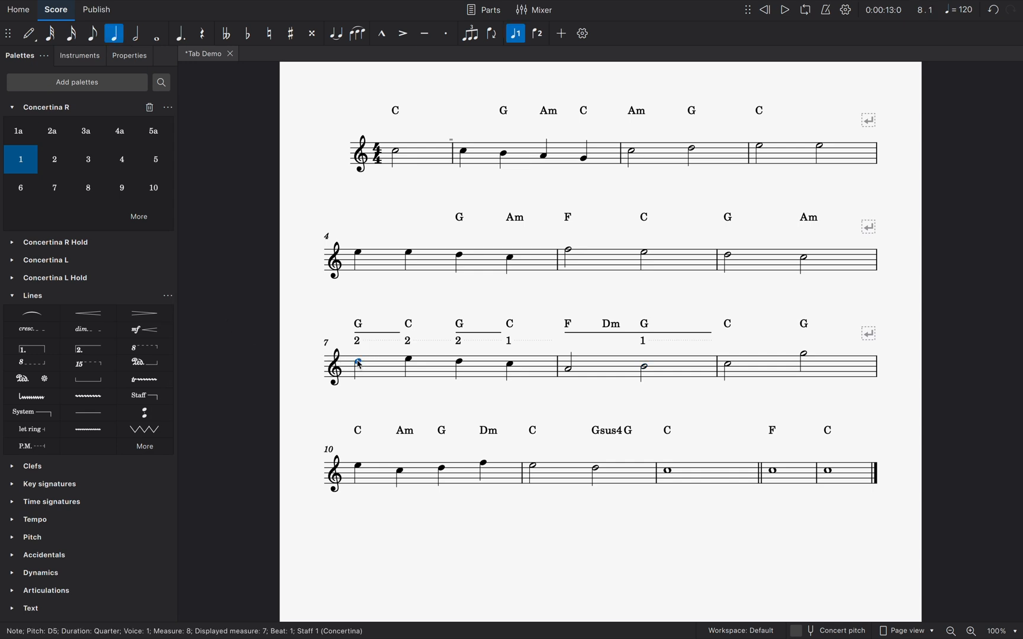
{"action": "left_click", "coordinate": [12, 108]}
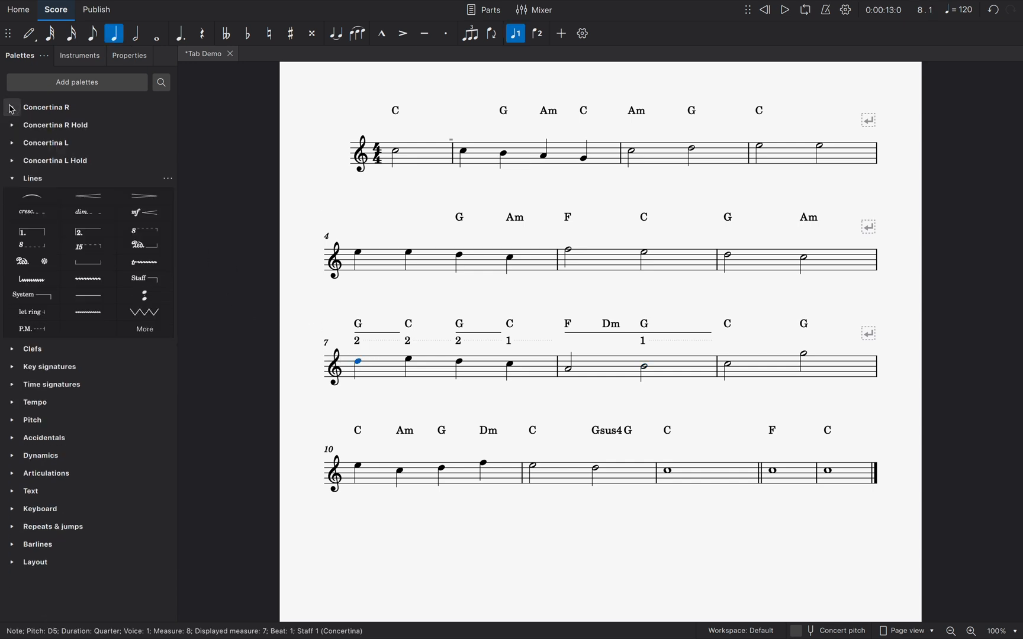
{"action": "left_click", "coordinate": [11, 160]}
{"action": "left_click", "coordinate": [12, 145]}
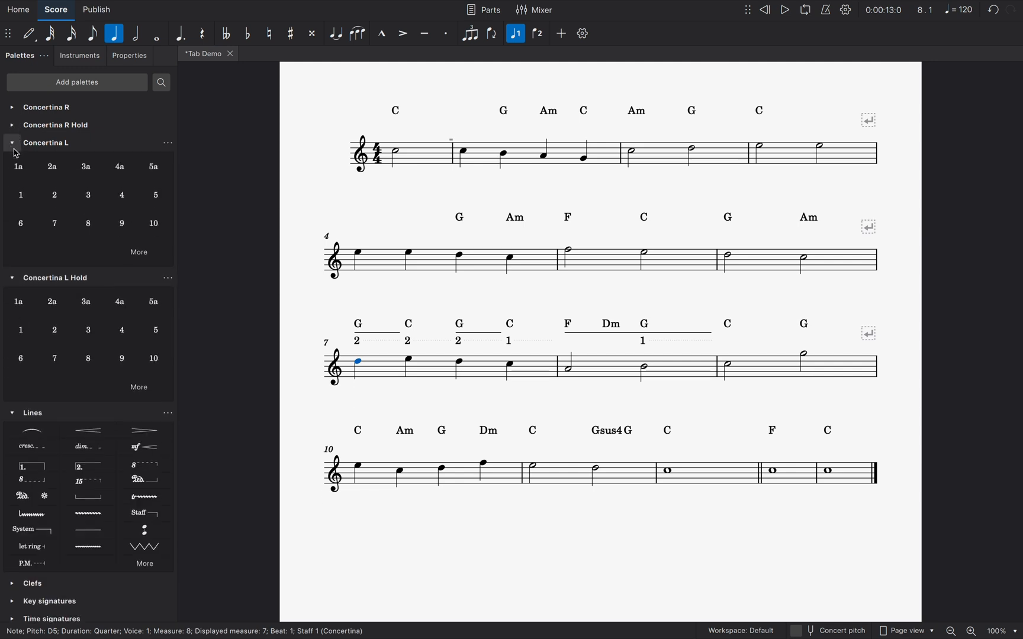
Add the Concertina L numbers 2, 3, 3 and 4 below the four quarter notes of measure 7
{"action": "left_click", "coordinate": [55, 197]}
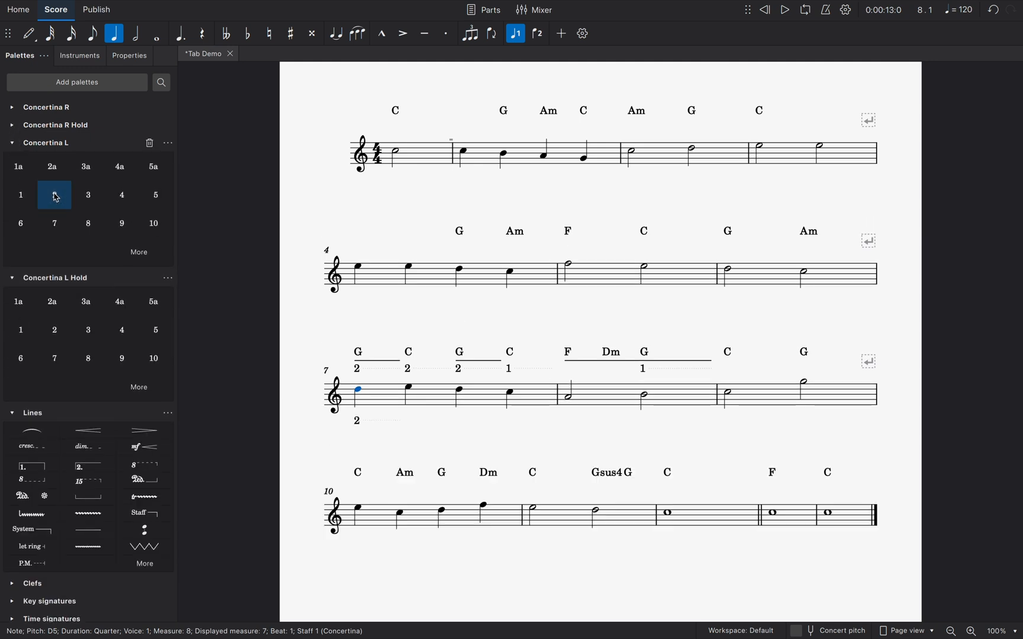
{"action": "key", "text": "Right"}
{"action": "left_click", "coordinate": [80, 200]}
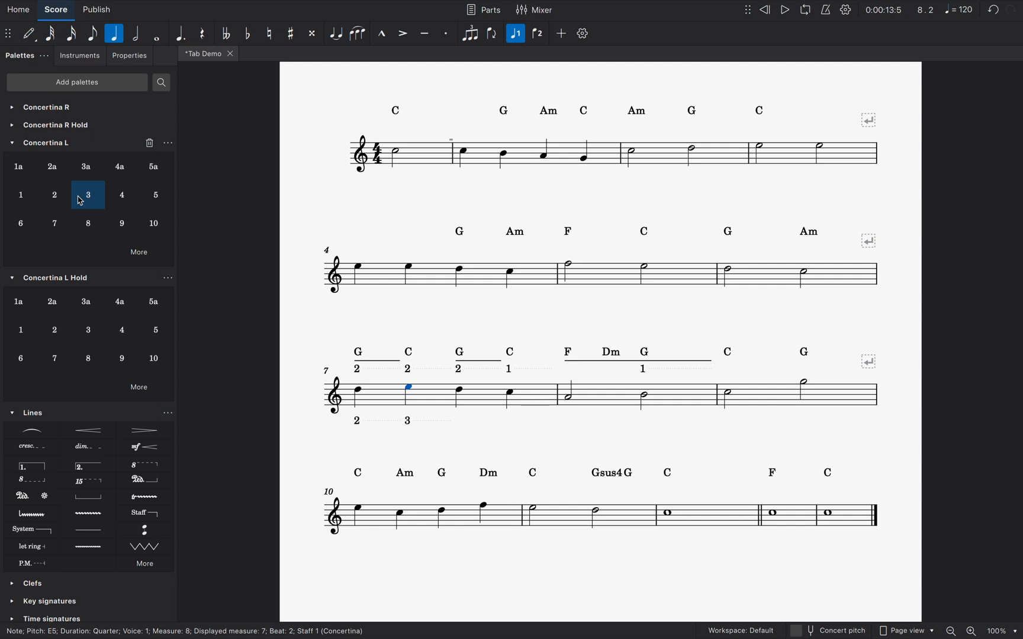
{"action": "key", "text": "Right"}
{"action": "left_click", "coordinate": [81, 200]}
{"action": "key", "text": "Right"}
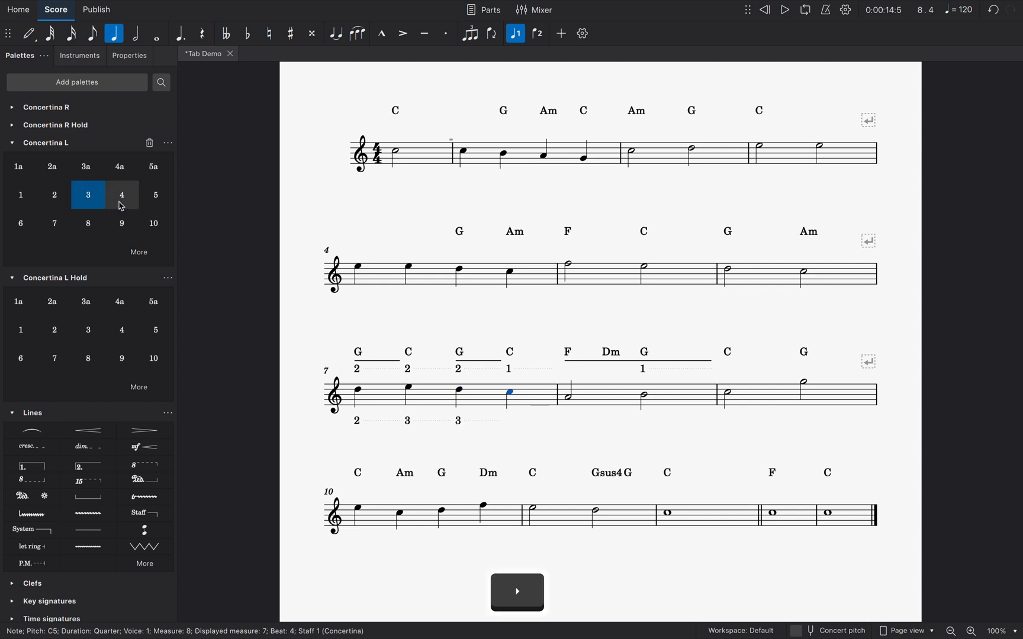
{"action": "left_click", "coordinate": [121, 204]}
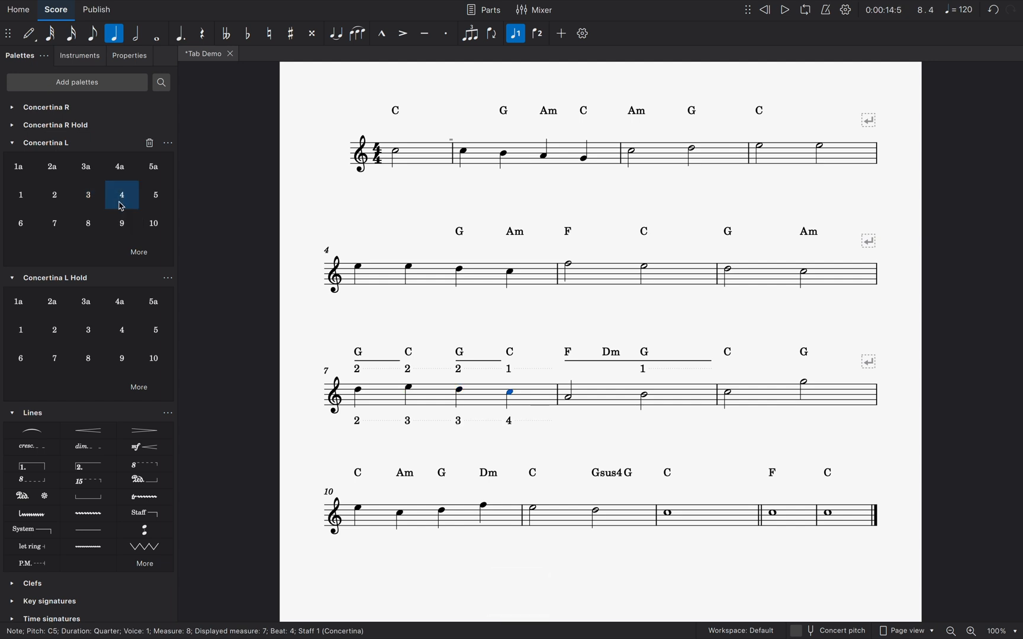
Fill measure 8 with quarter rests in voice 2 using note input, and leave note input mode
{"action": "left_click", "coordinate": [29, 33]}
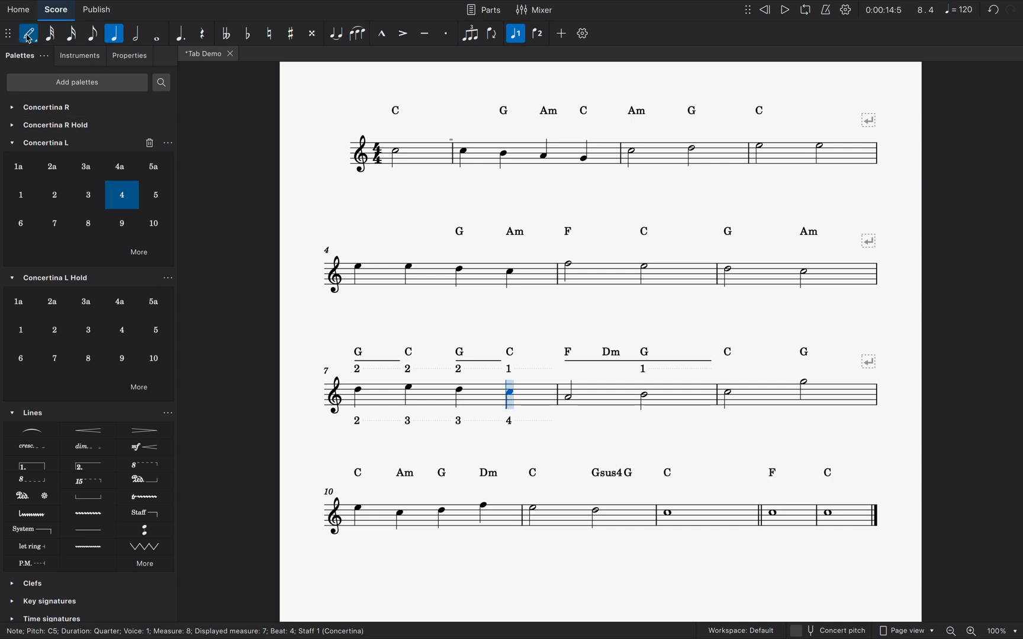
{"action": "left_click", "coordinate": [203, 34]}
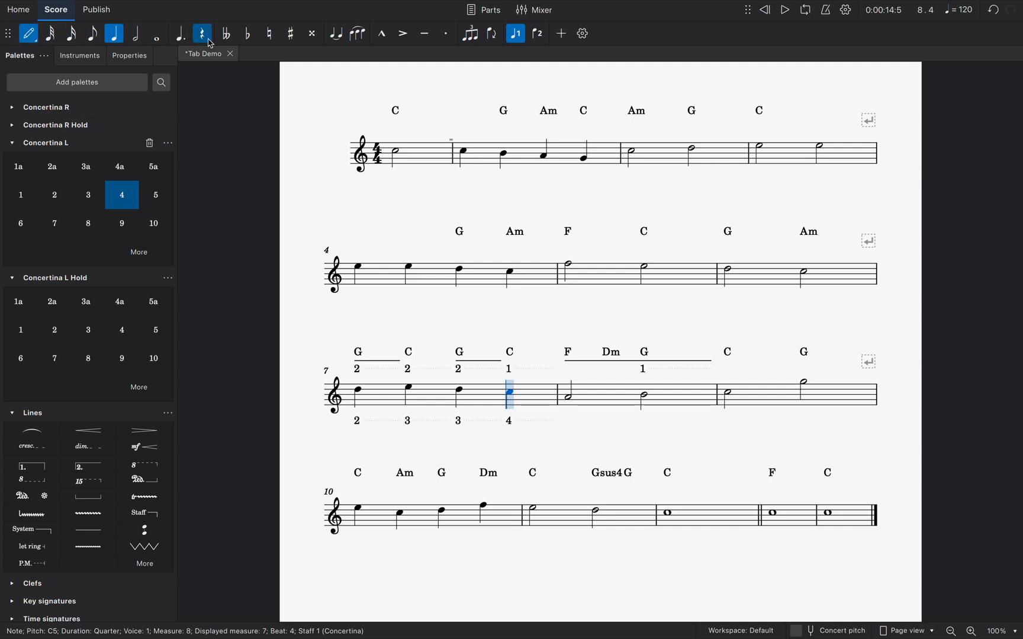
{"action": "left_click", "coordinate": [537, 34]}
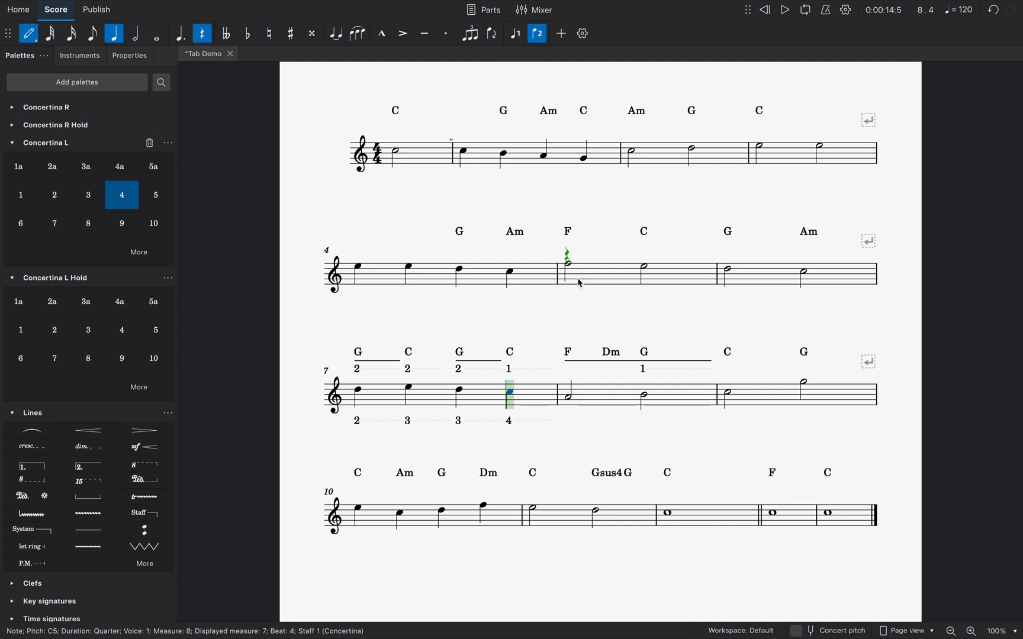
{"action": "left_click", "coordinate": [623, 394]}
{"action": "left_click", "coordinate": [640, 406]}
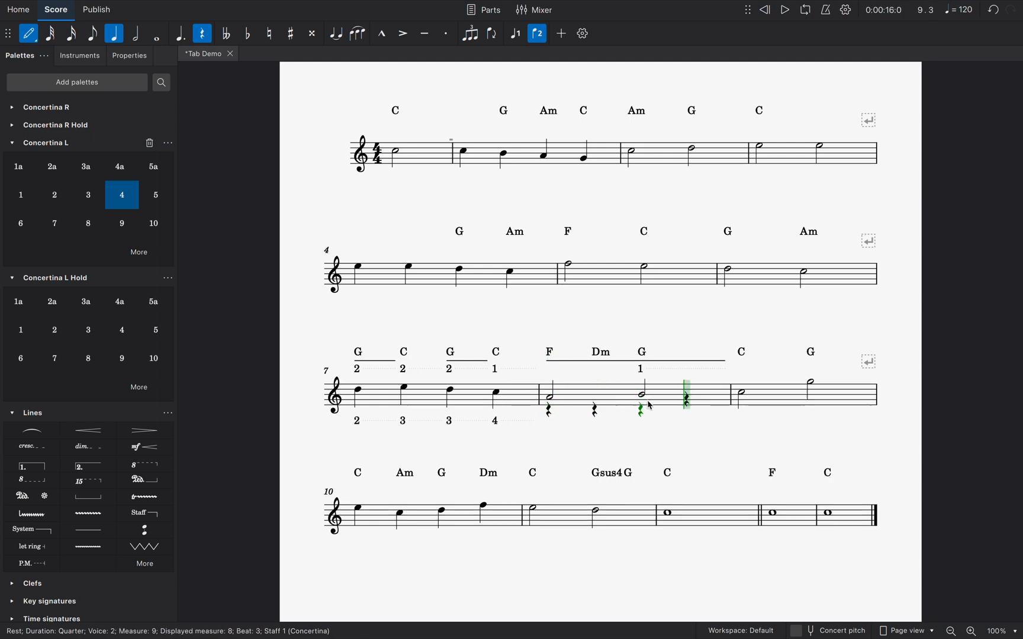
{"action": "key", "text": "Escape"}
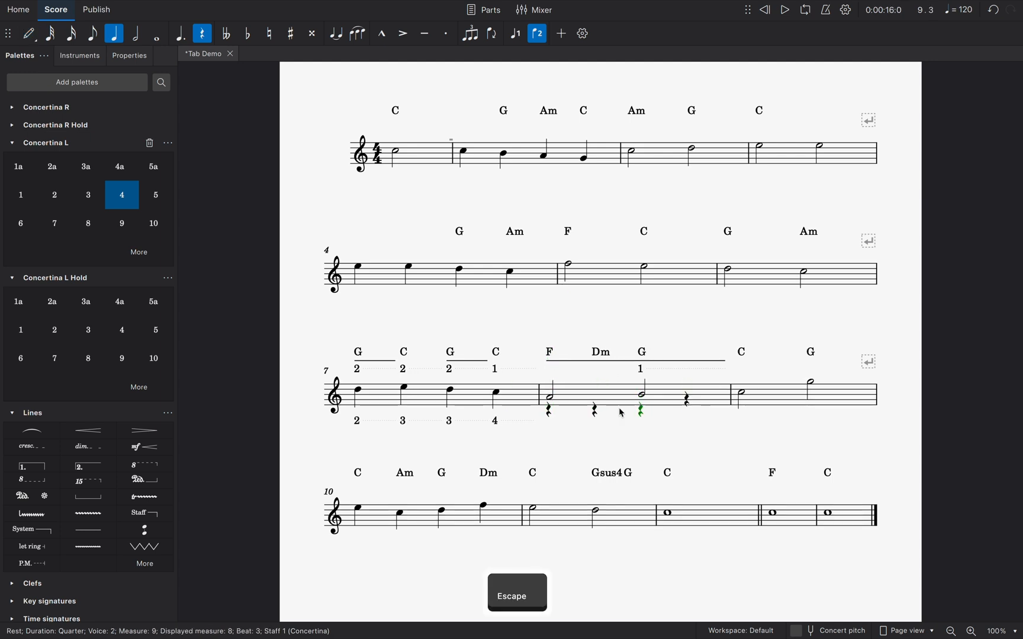
Select all four voice 2 quarter rests in measure 8 and make them invisible
{"action": "left_click", "coordinate": [552, 413]}
{"action": "left_click", "coordinate": [596, 410], "text": "super"}
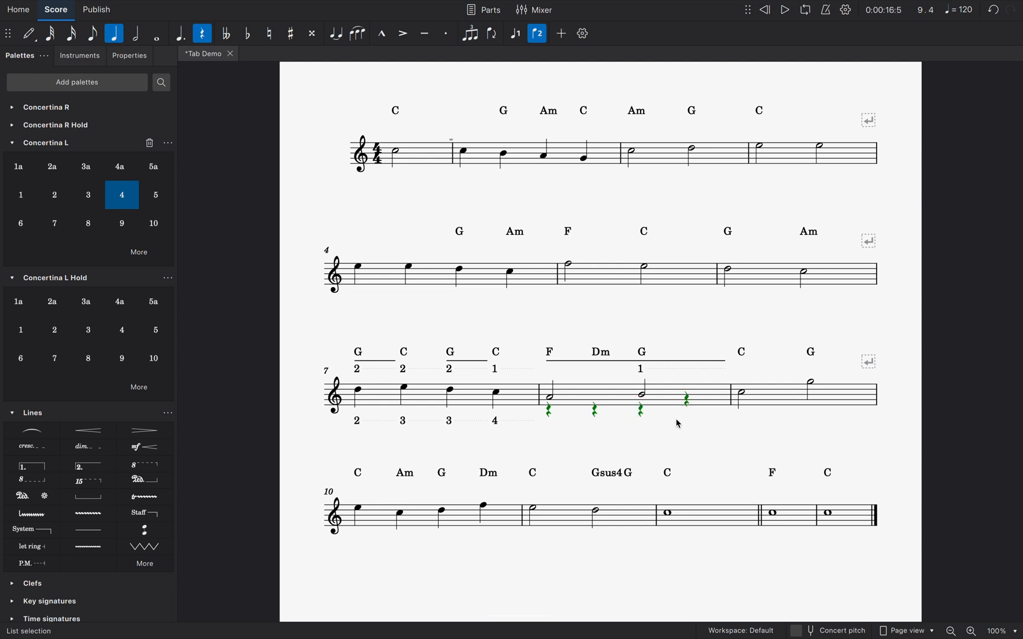
{"action": "key", "text": "v"}
{"action": "left_click", "coordinate": [570, 425]}
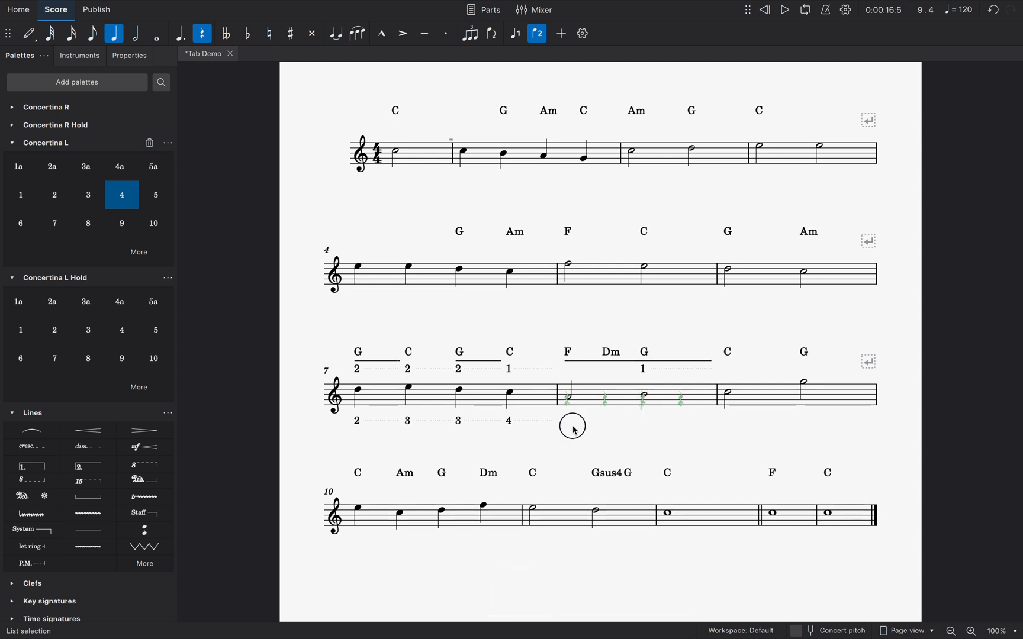
Add Concertina L number 4 below the first hidden rest of measure 8 and Concertina L Hold number 3 below the second
{"action": "left_click", "coordinate": [567, 407]}
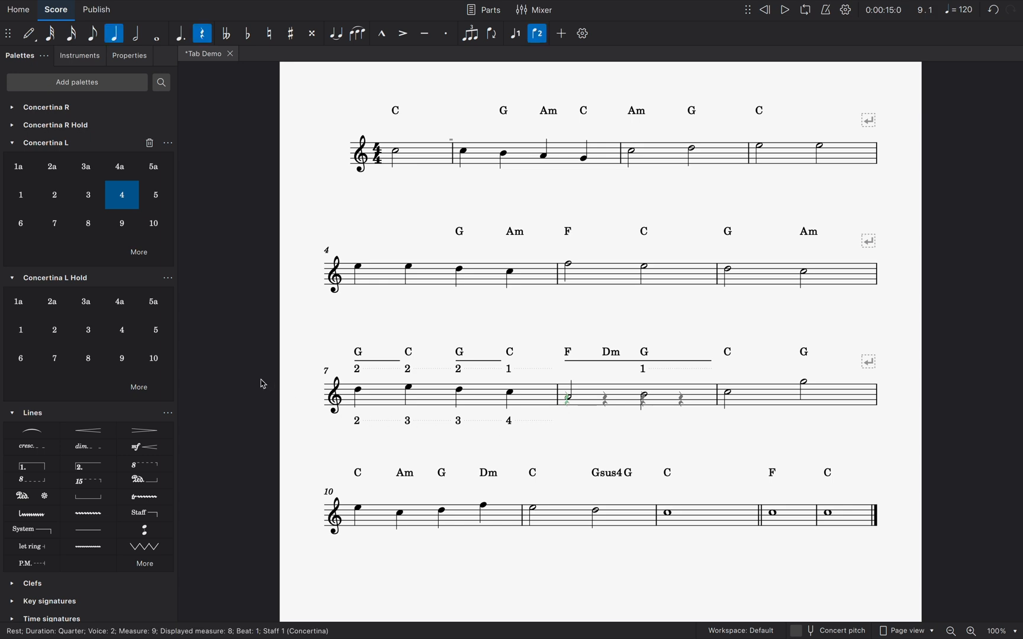
{"action": "left_click", "coordinate": [122, 206]}
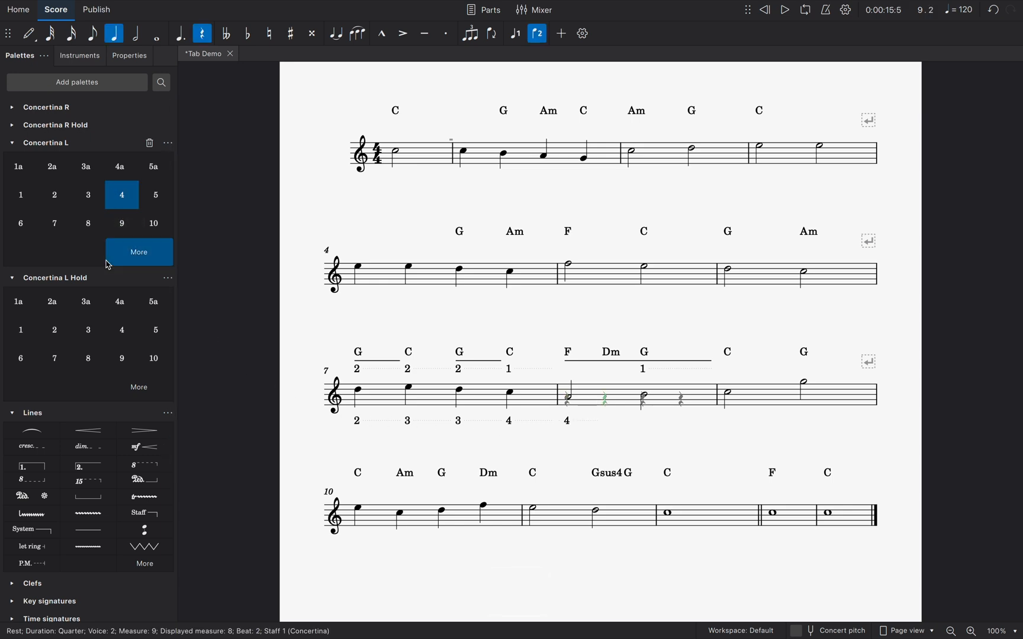
{"action": "key", "text": "Right"}
{"action": "left_click", "coordinate": [97, 327]}
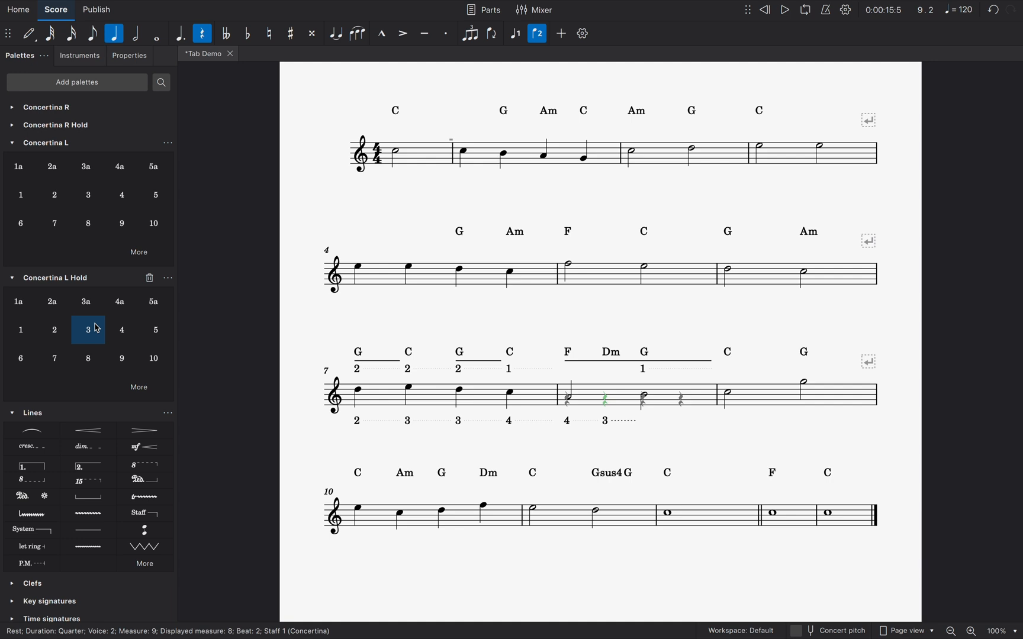
Extend the hold line of the number 3 below measure 8 through beat 3
{"action": "left_click", "coordinate": [607, 423]}
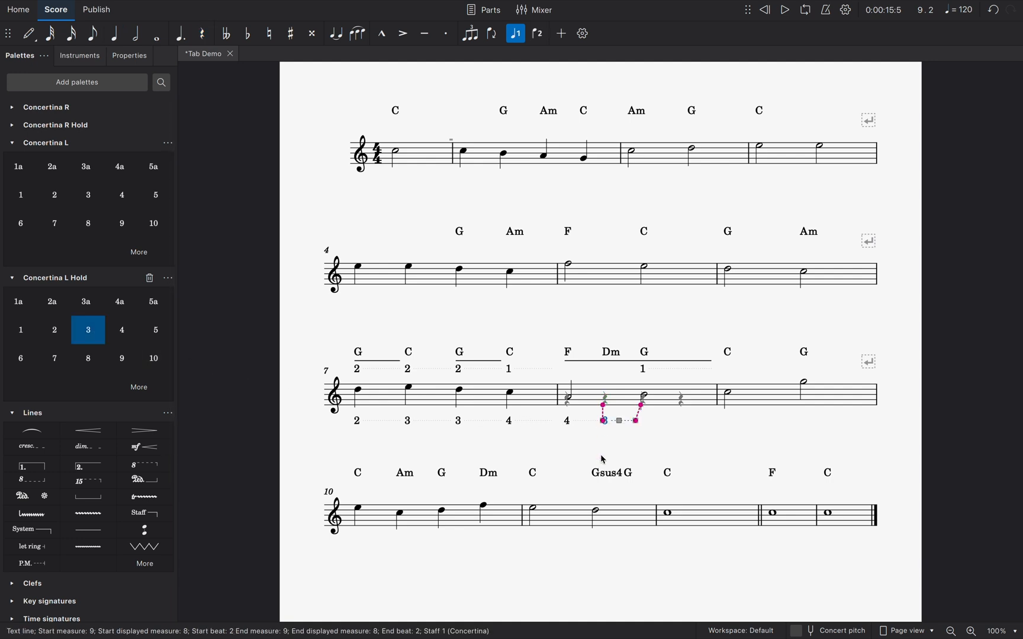
{"action": "key", "text": "shift+Right"}
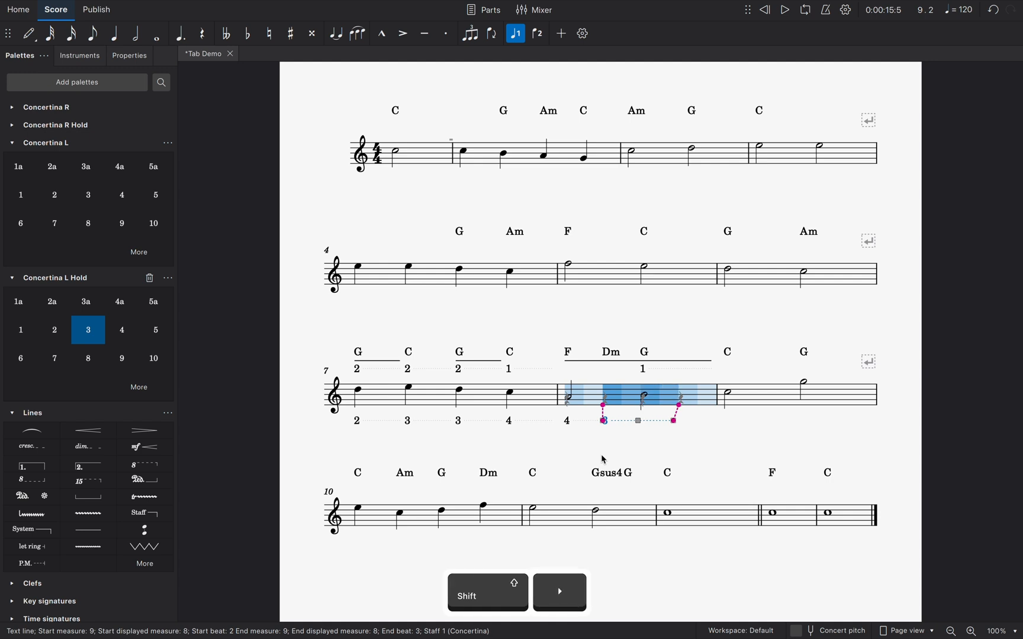
{"action": "key", "text": "Escape"}
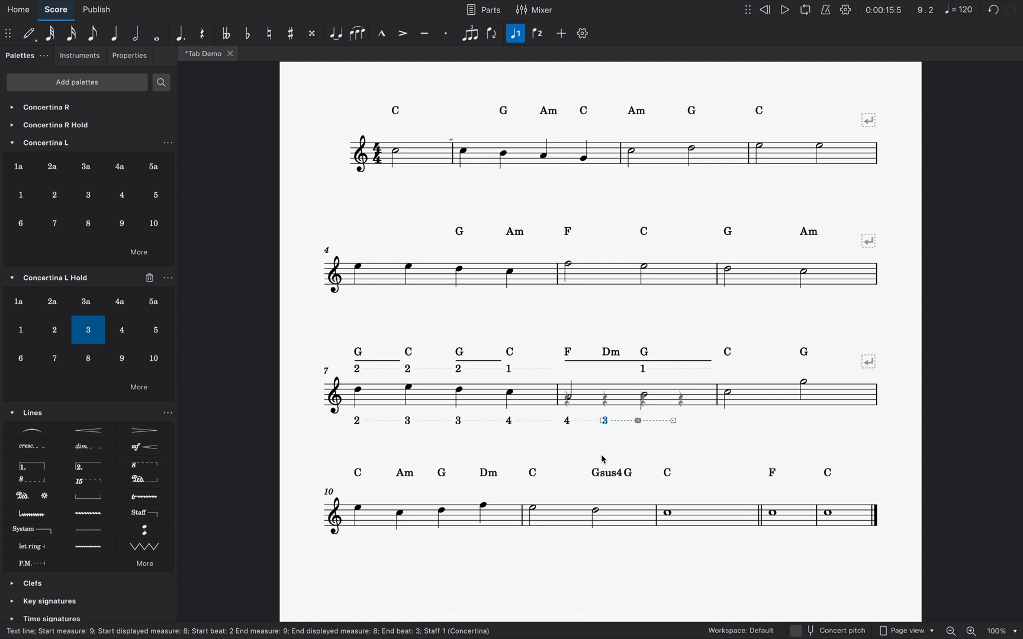
Move the start of the hold line below measure 8 half a beat forward and return it to beat 2
{"action": "left_click", "coordinate": [604, 421]}
{"action": "key", "text": "shift+Right"}
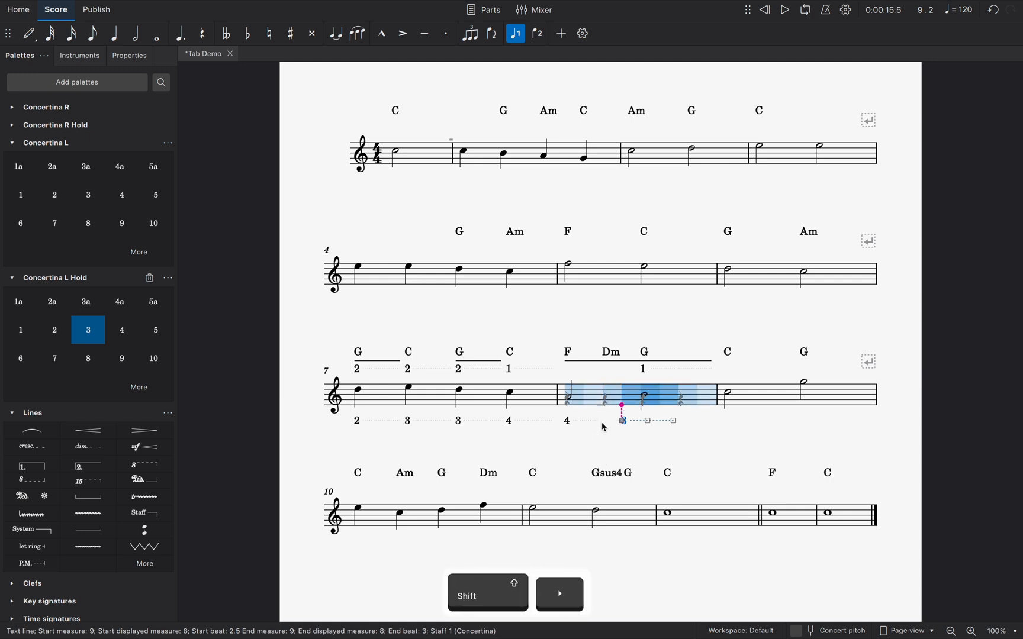
{"action": "key", "text": "shift+Left"}
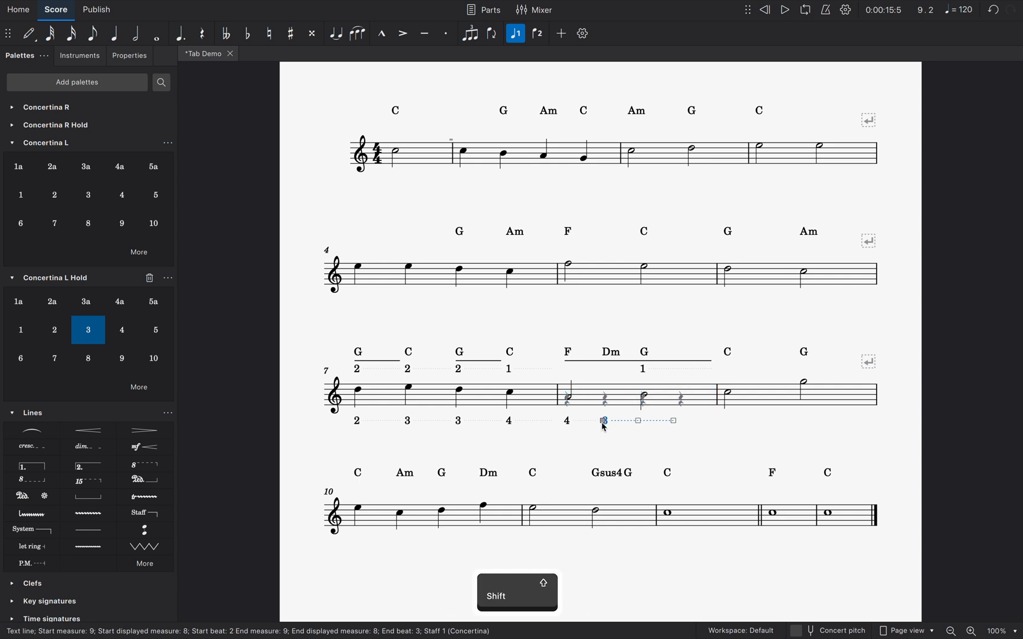
{"action": "key", "text": "Escape"}
{"action": "key", "text": "Escape"}
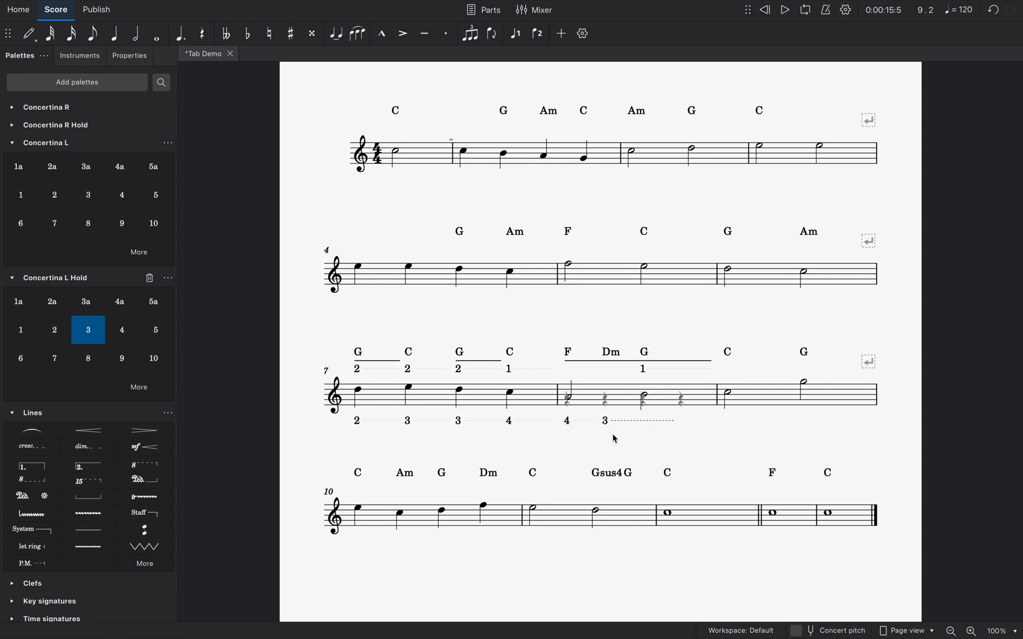
Add the Concertina L number 2 below the last hidden rest of measure 8
{"action": "left_click", "coordinate": [681, 400]}
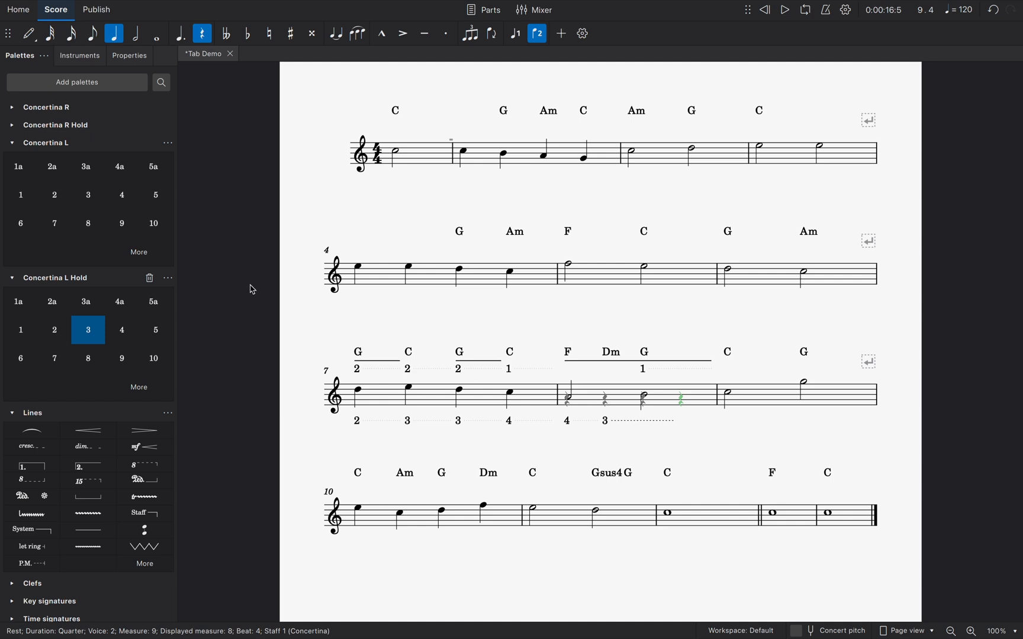
{"action": "left_click", "coordinate": [58, 208]}
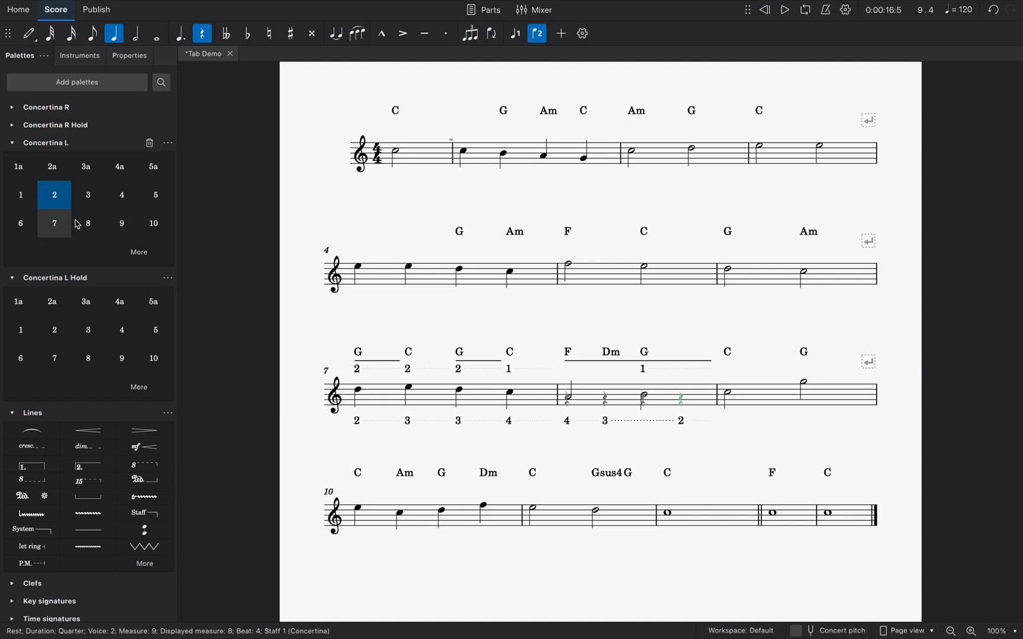
{"action": "left_click", "coordinate": [332, 446]}
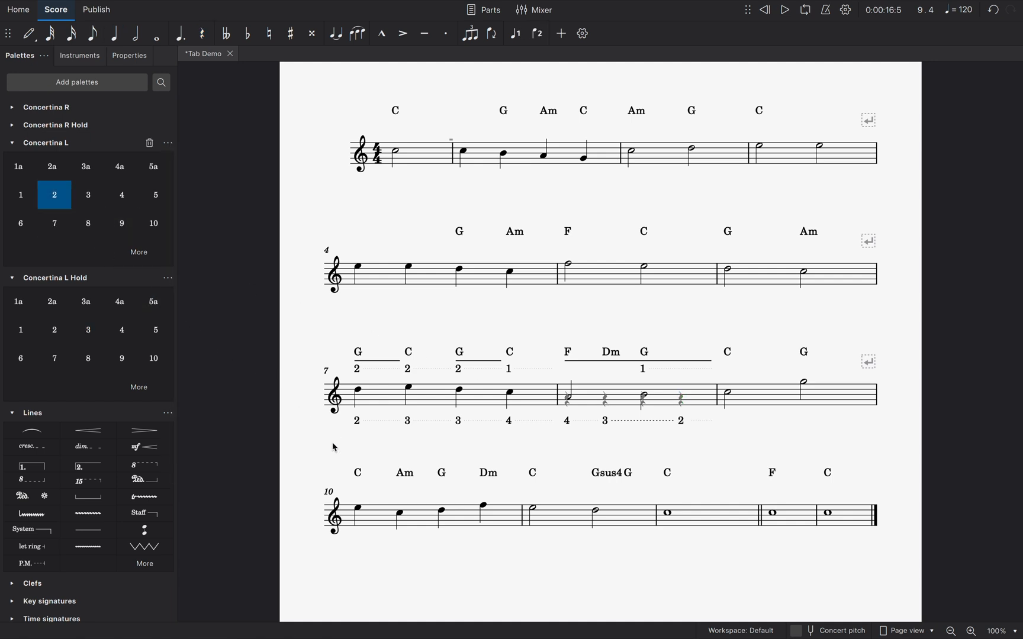
Select all left-hand numbers and hold lines below measures 7 and 8 and set their vertical offset to 5.5
{"action": "left_click_drag", "start_coordinate": [333, 444], "coordinate": [737, 418]}
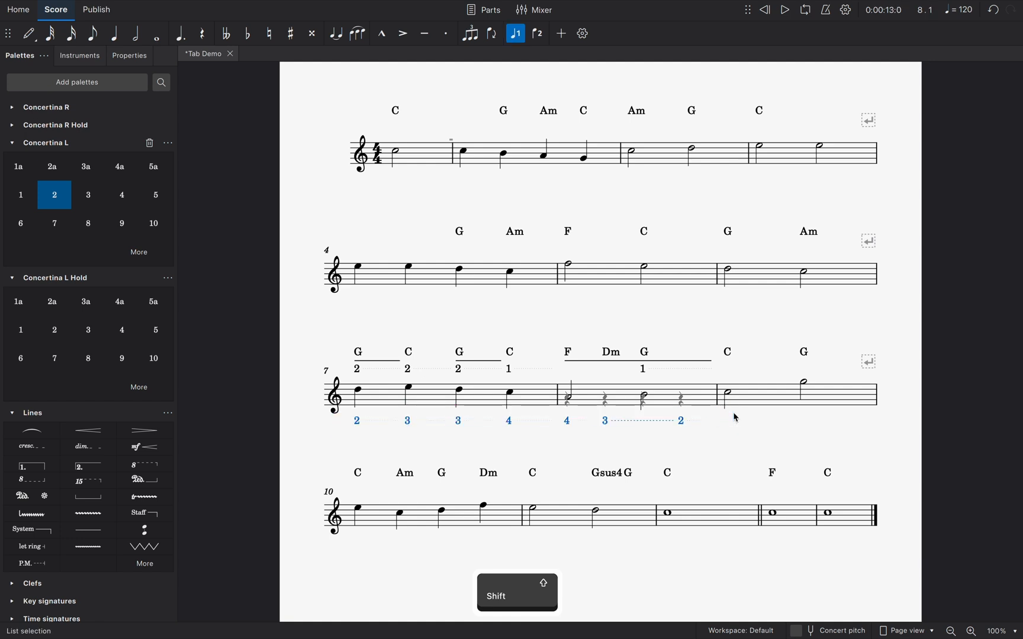
{"action": "left_click", "coordinate": [138, 61]}
{"action": "left_click", "coordinate": [132, 149]}
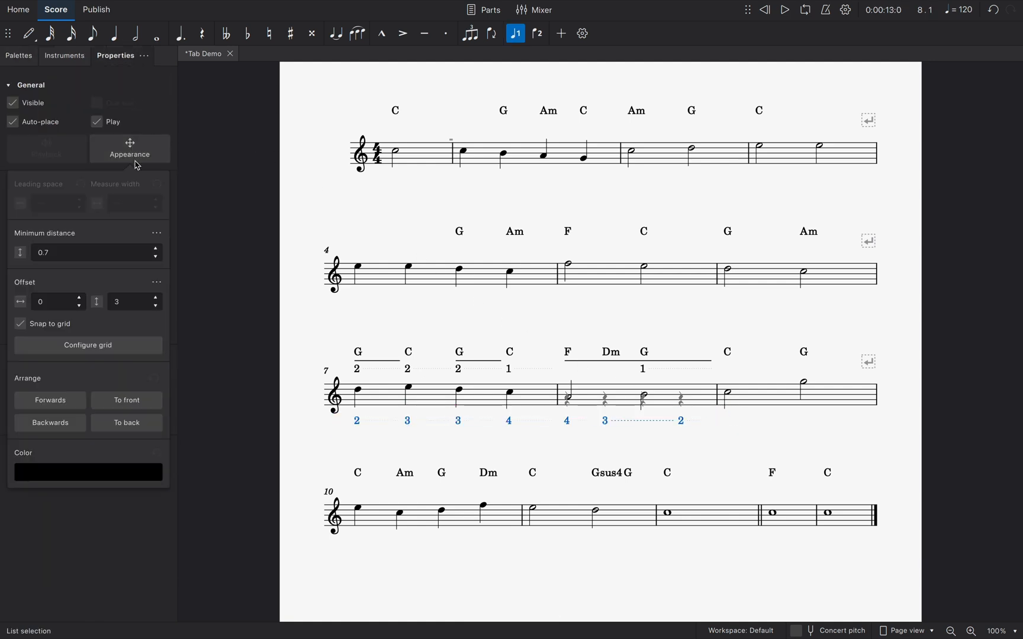
{"action": "left_click", "coordinate": [157, 298]}
{"action": "left_click", "coordinate": [157, 298]}
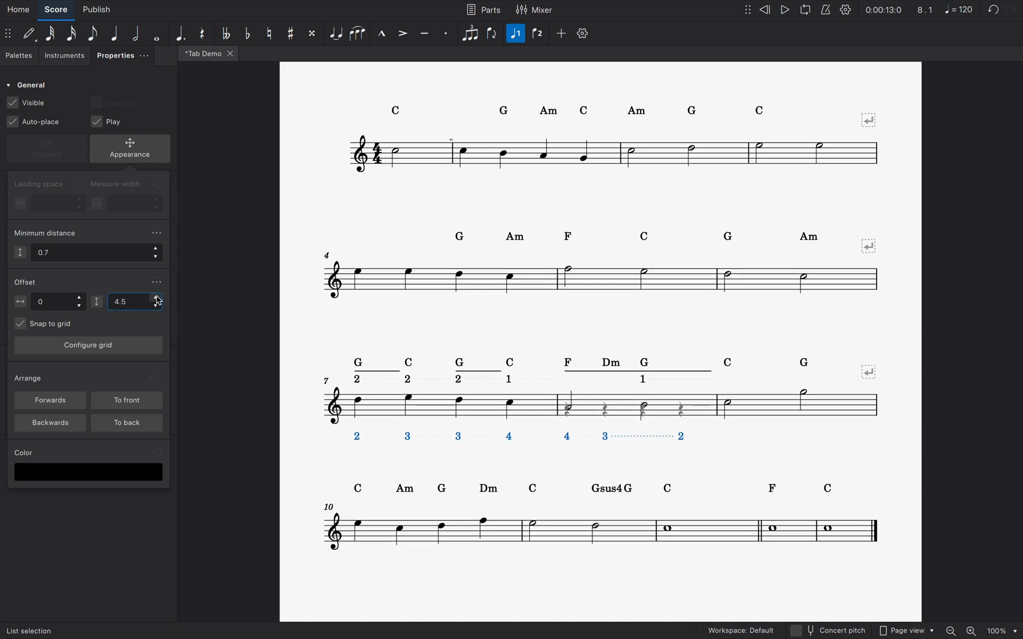
{"action": "left_click", "coordinate": [157, 297]}
{"action": "left_click", "coordinate": [157, 298]}
{"action": "left_click", "coordinate": [157, 298]}
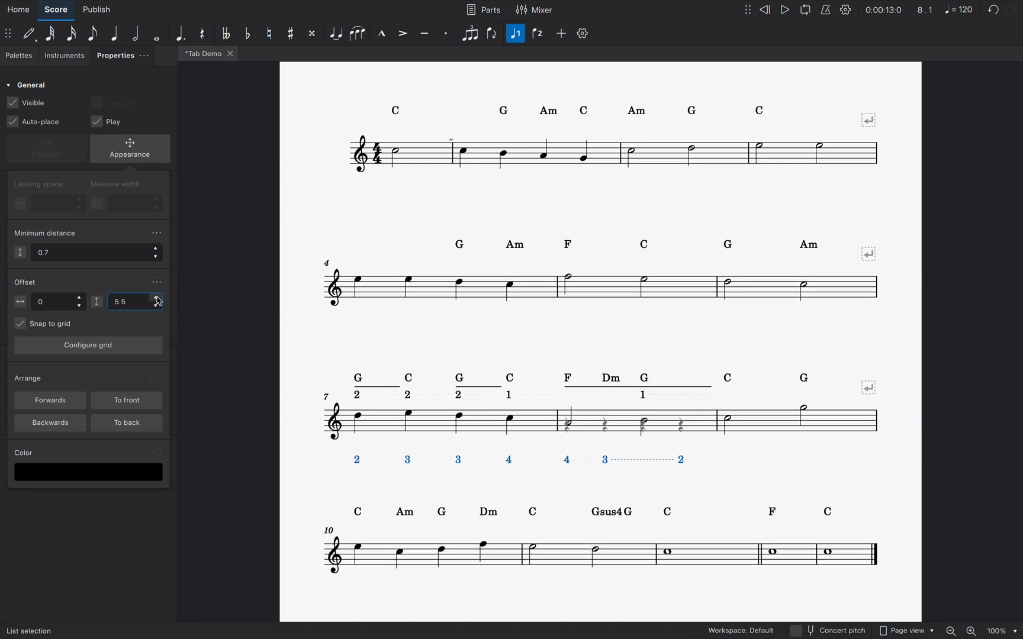
{"action": "left_click", "coordinate": [306, 466]}
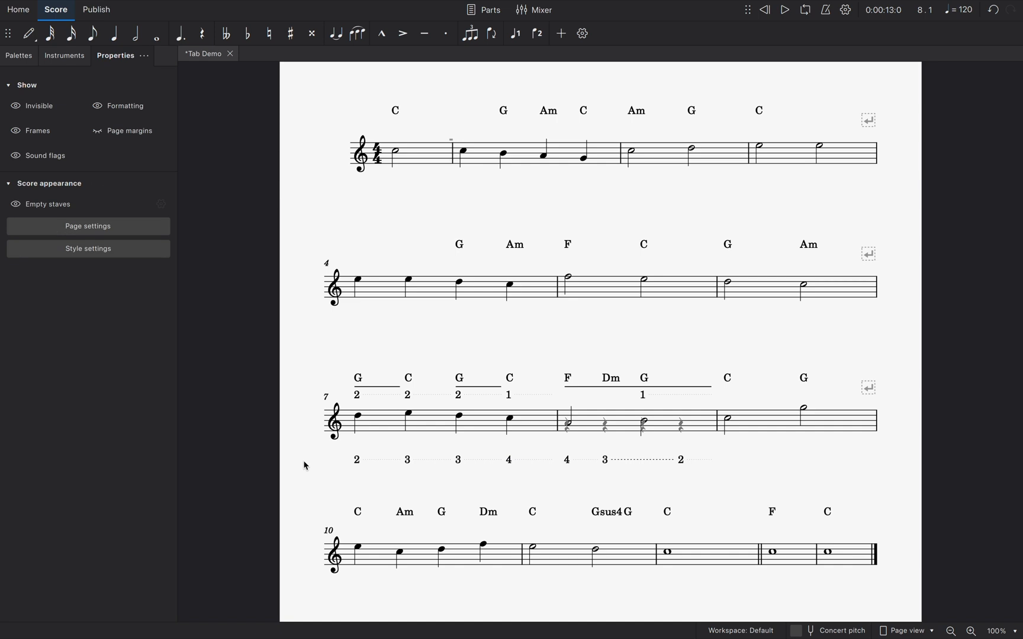
Add Concertina L numbers 4a, 5, 4a and 5 below measure 7's notes and Concertina L Hold numbers 5 and 4a below measure 8's half notes
{"action": "left_click", "coordinate": [358, 418]}
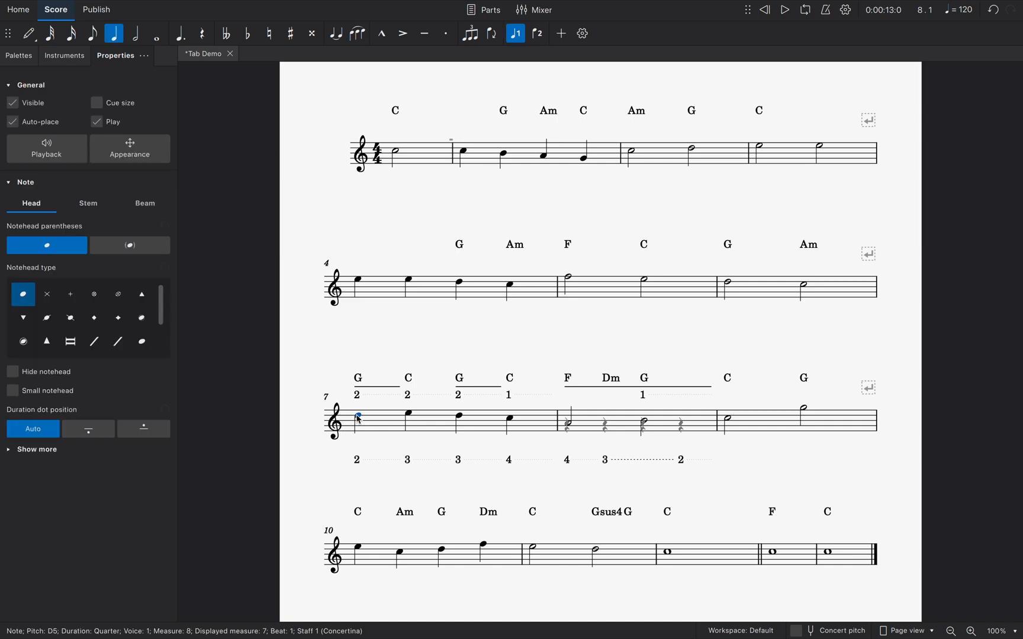
{"action": "left_click", "coordinate": [19, 55]}
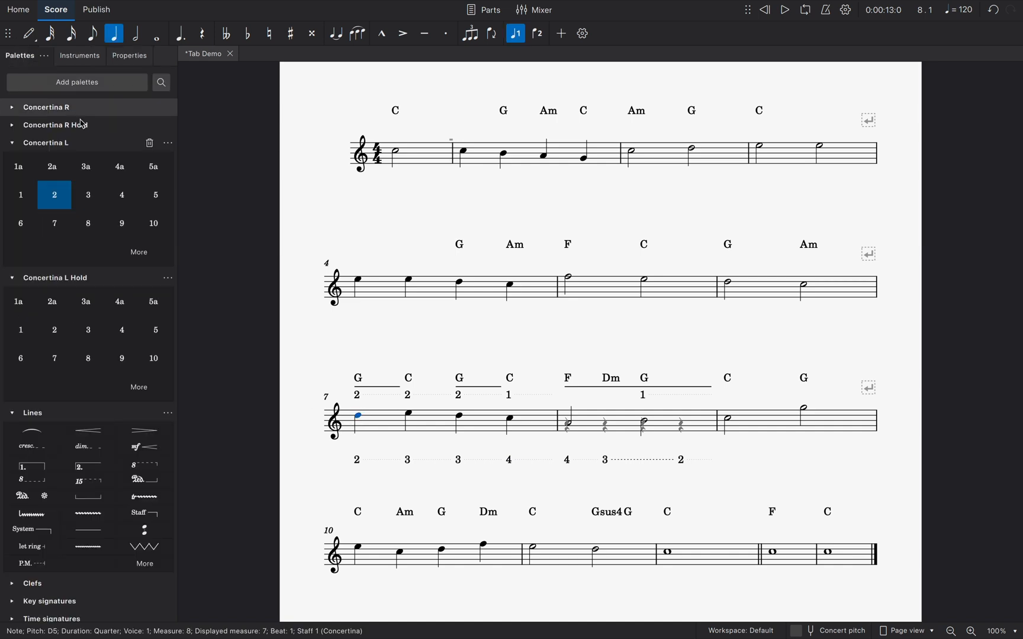
{"action": "left_click", "coordinate": [120, 167]}
{"action": "left_click", "coordinate": [151, 195]}
{"action": "left_click", "coordinate": [120, 167]}
{"action": "left_click", "coordinate": [152, 195]}
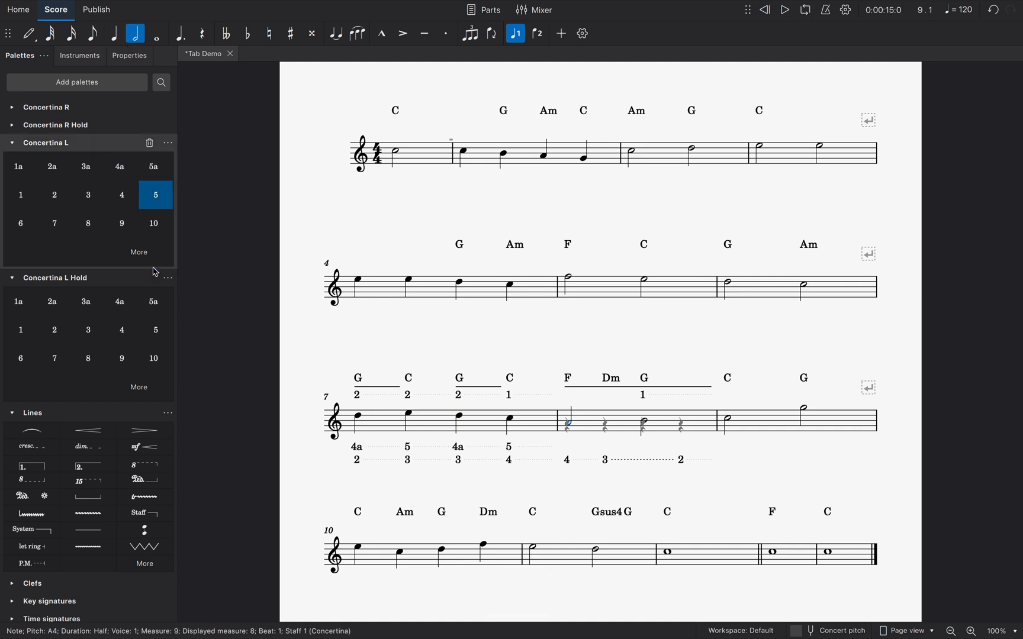
{"action": "left_click", "coordinate": [158, 330]}
{"action": "left_click", "coordinate": [120, 302]}
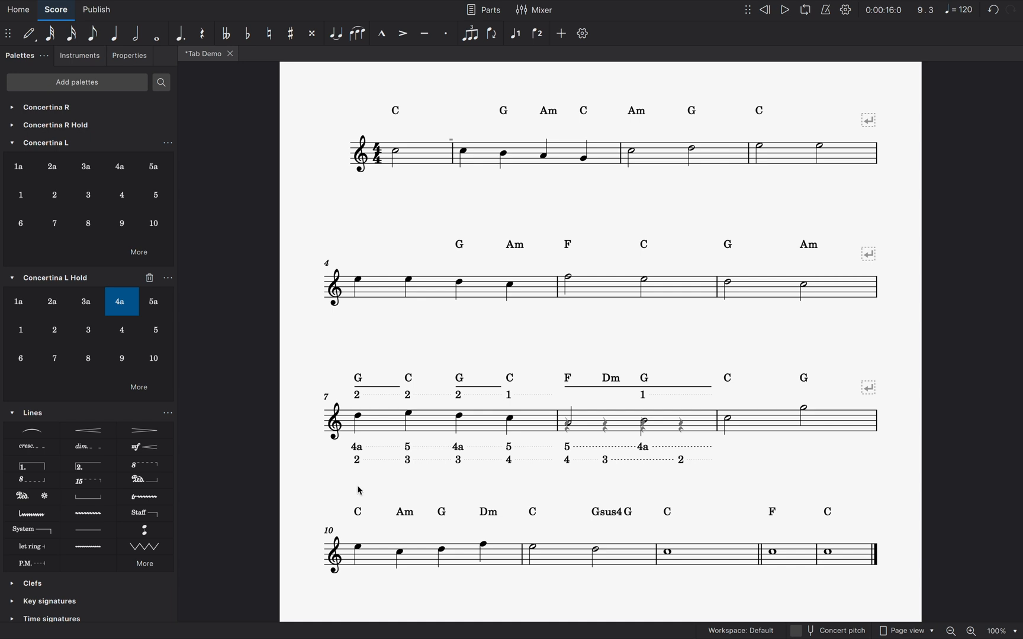
Nudge the end of the number 3 hold line below measure 8 slightly left, away from the number 2
{"action": "left_click", "coordinate": [608, 463]}
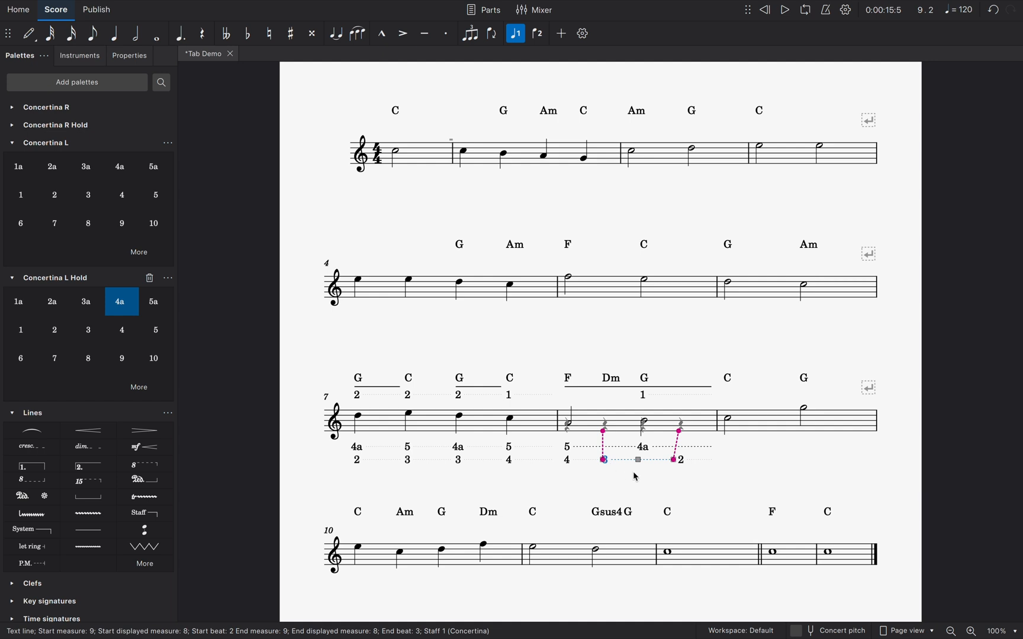
{"action": "left_click", "coordinate": [675, 460]}
{"action": "key", "text": "Left"}
{"action": "key", "text": "Left"}
{"action": "key", "text": "Escape"}
{"action": "key", "text": "Escape"}
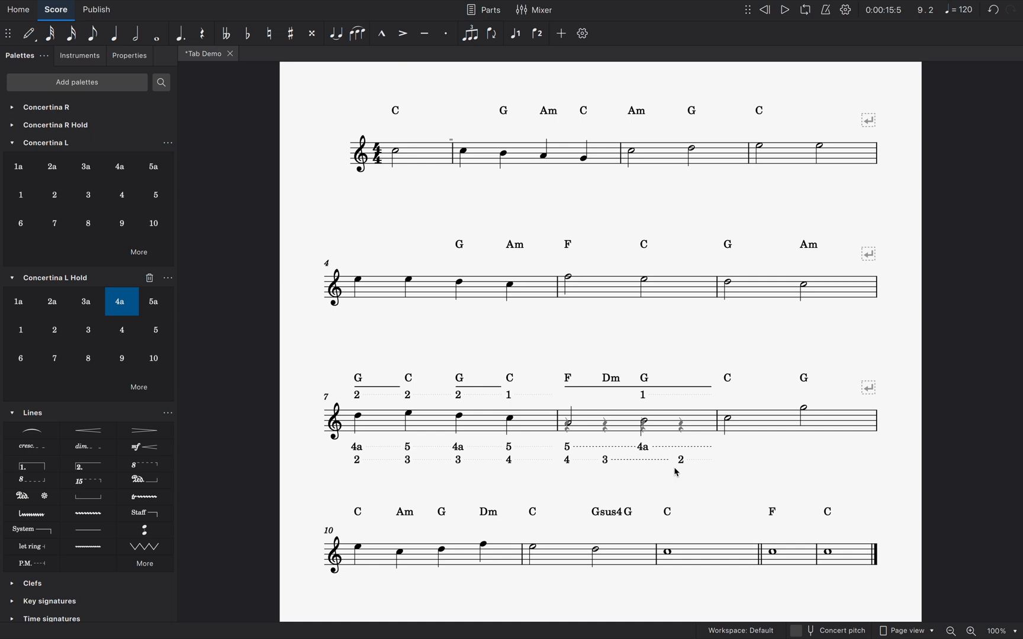
Nudge the end of the number 5 hold line below measure 8 slightly left, away from the 4a
{"action": "left_click", "coordinate": [568, 447]}
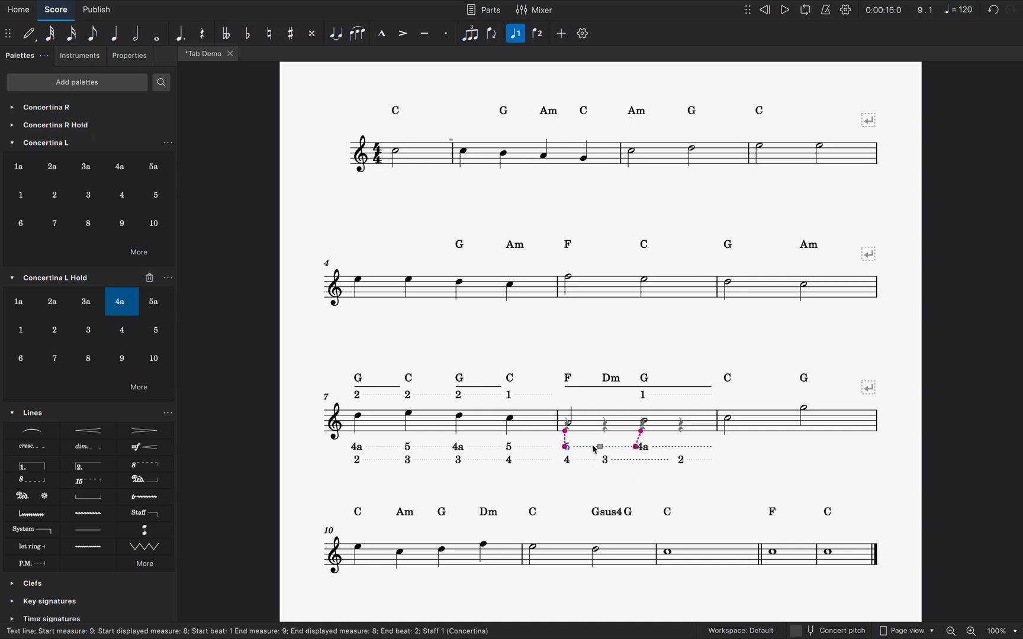
{"action": "left_click", "coordinate": [636, 448]}
{"action": "key", "text": "Left"}
{"action": "key", "text": "Left"}
{"action": "key", "text": "Left"}
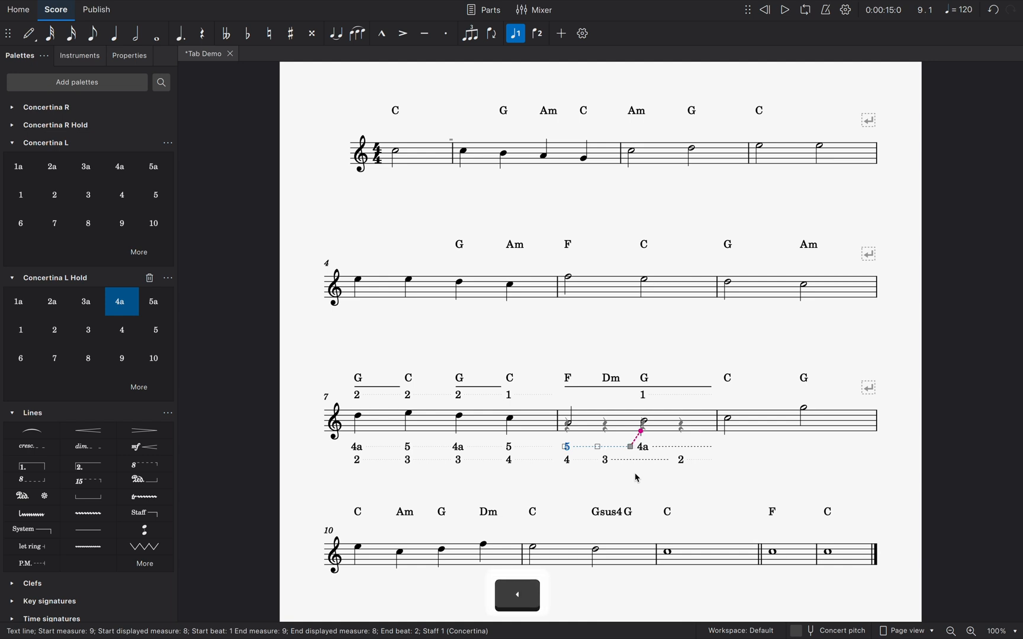
{"action": "key", "text": "Escape"}
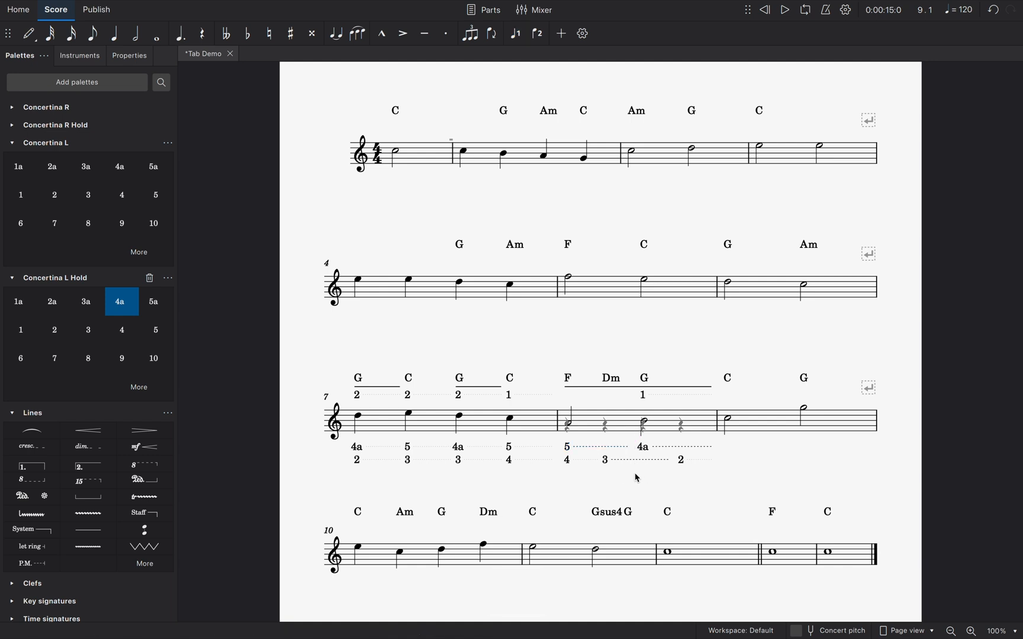
Add the Concertina L number 4a below the first note of measure 9 and undo it
{"action": "left_click", "coordinate": [728, 420]}
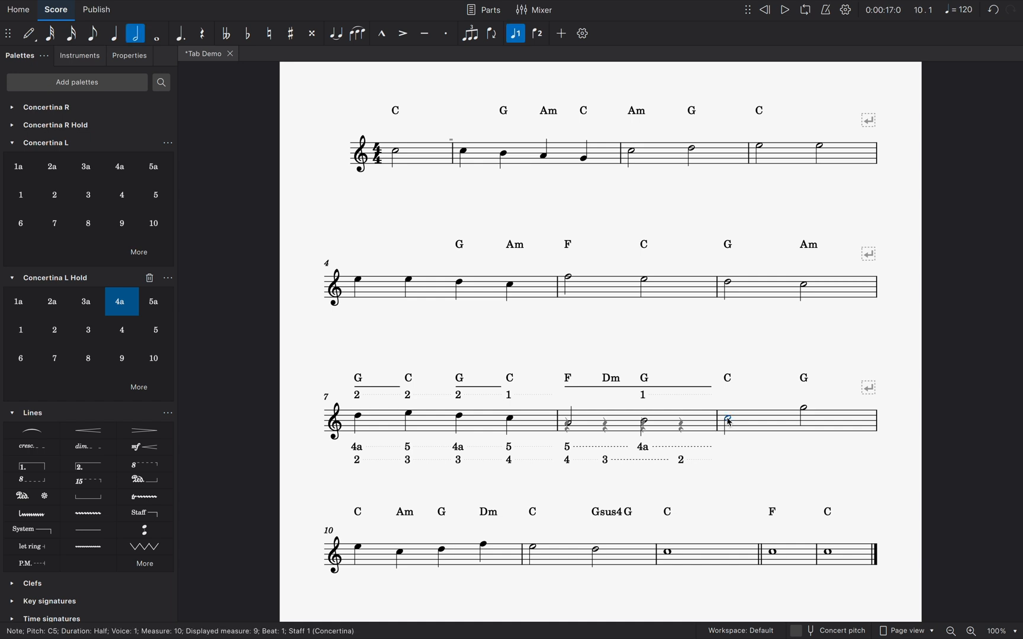
{"action": "left_click", "coordinate": [131, 171]}
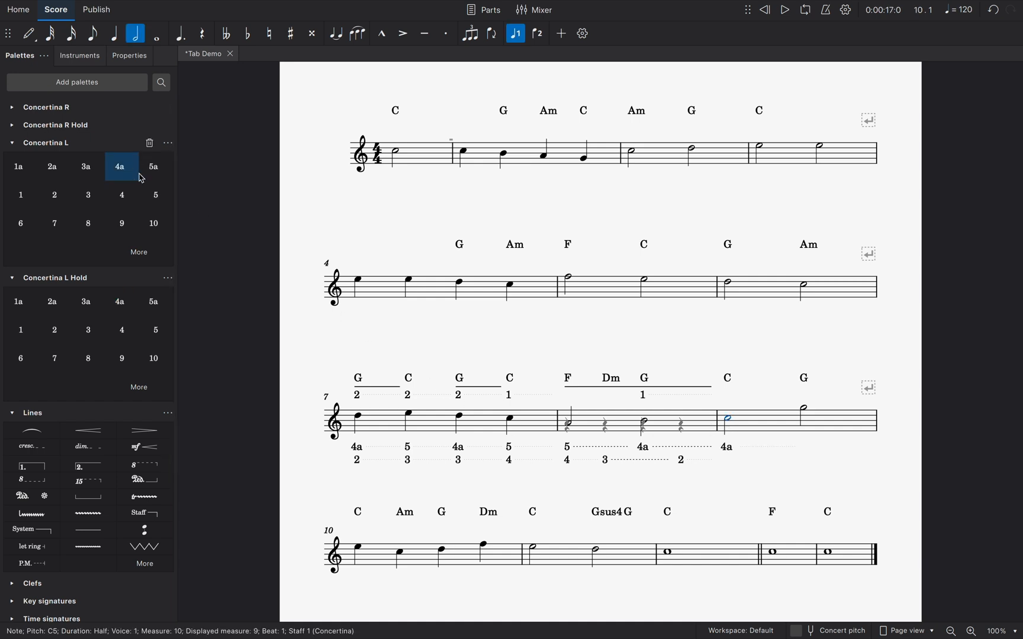
{"action": "left_click", "coordinate": [723, 467]}
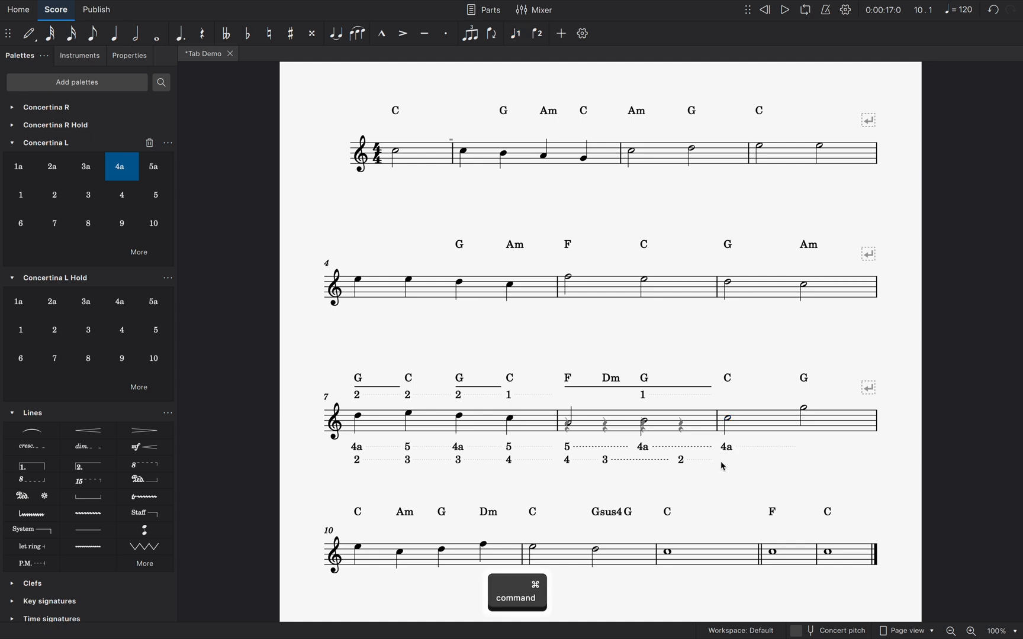
{"action": "key", "text": "super+z"}
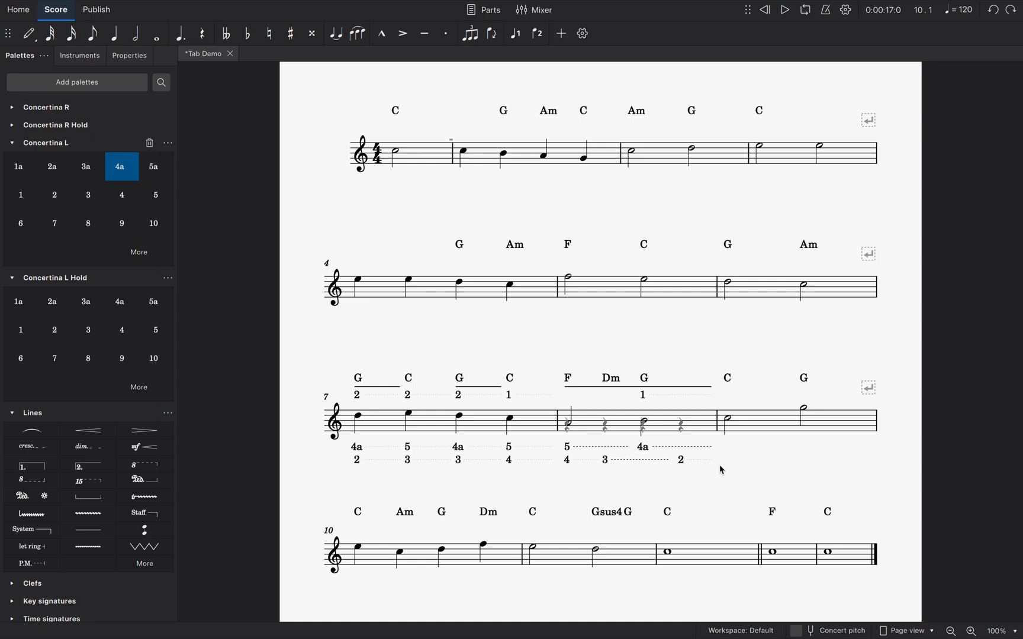
Nudge the two solid lines above measure 7 slightly left
{"action": "left_click", "coordinate": [373, 388]}
{"action": "key", "text": "Left"}
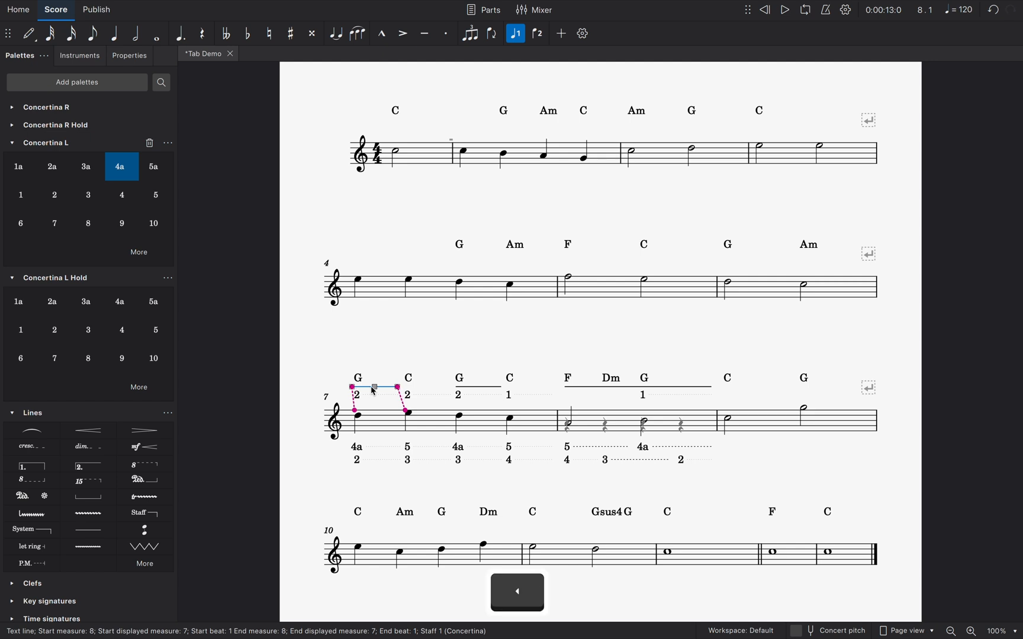
{"action": "left_click", "coordinate": [466, 387]}
{"action": "key", "text": "Left"}
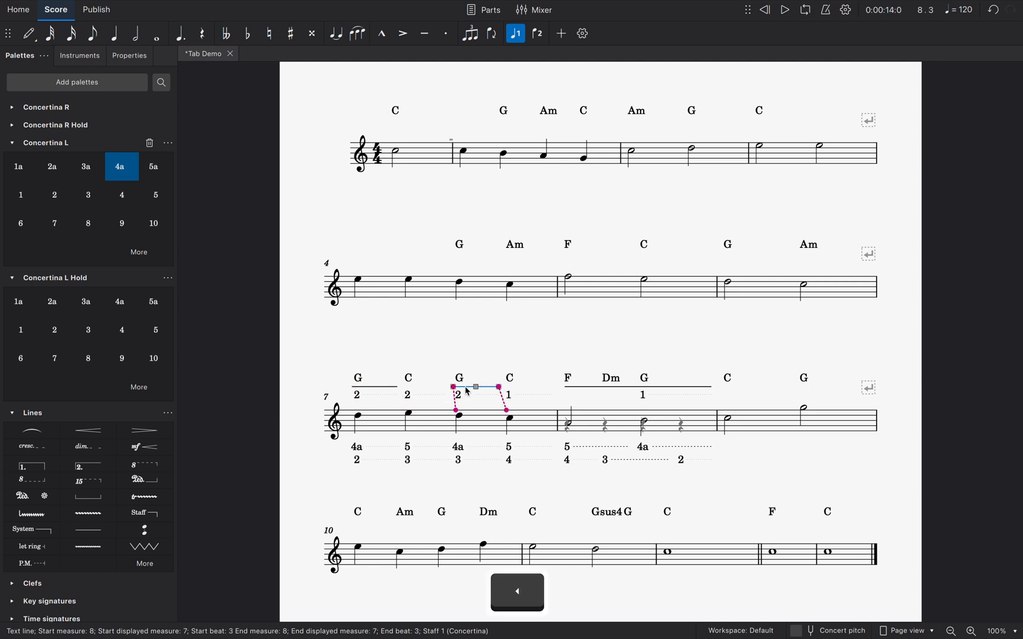
Nudge only the start of the solid line above measure 8 slightly left
{"action": "left_click", "coordinate": [579, 389]}
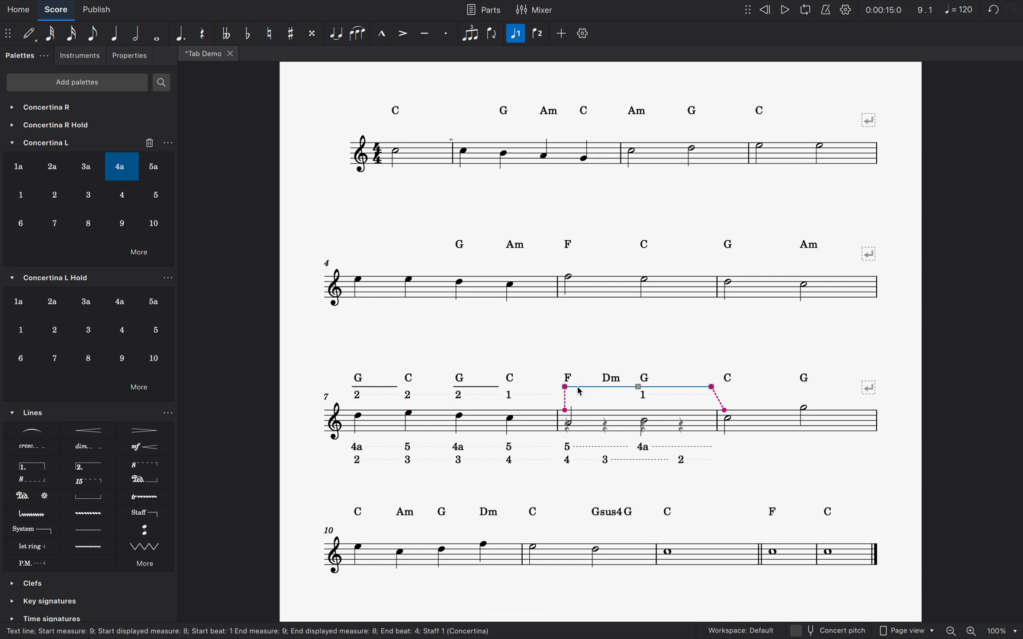
{"action": "left_click", "coordinate": [566, 388]}
{"action": "key", "text": "Escape"}
{"action": "left_click", "coordinate": [585, 400]}
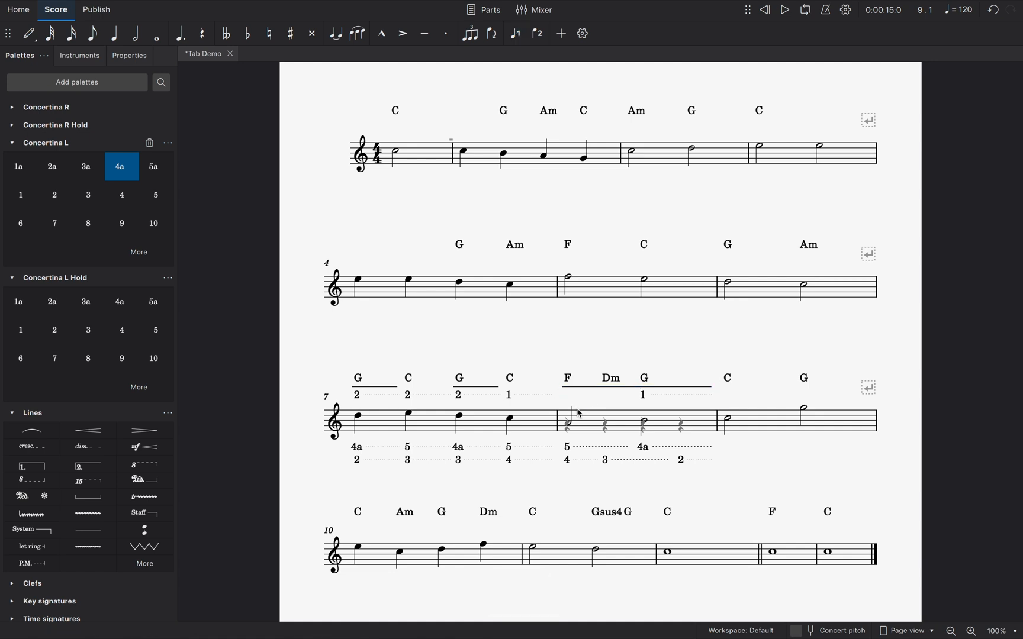
Add the Concertina R number 2a above the first hidden rest of measure 8
{"action": "left_click", "coordinate": [569, 424]}
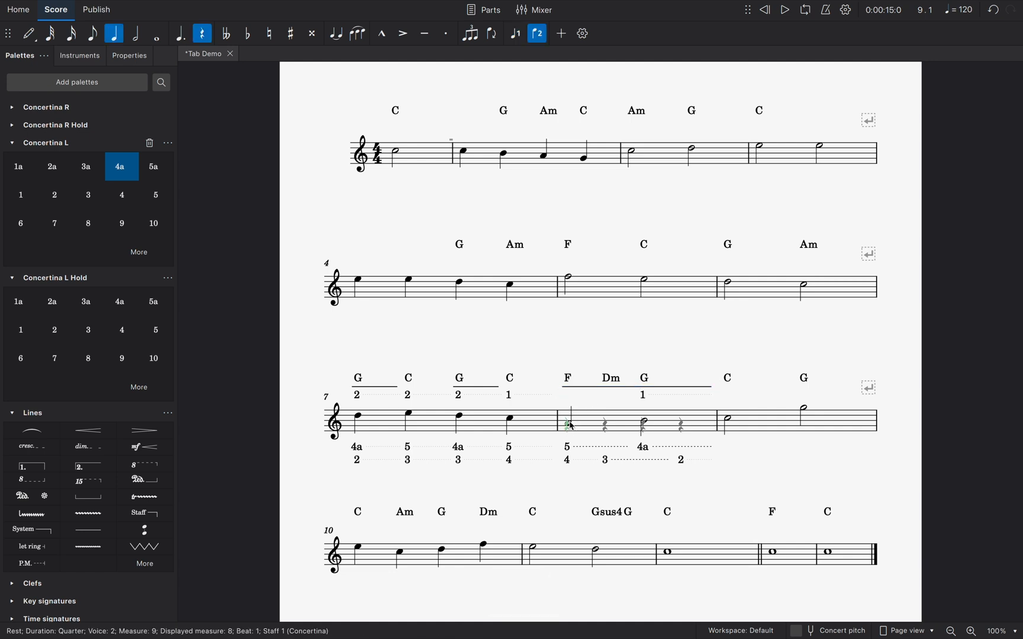
{"action": "left_click", "coordinate": [12, 108]}
{"action": "left_click", "coordinate": [52, 131]}
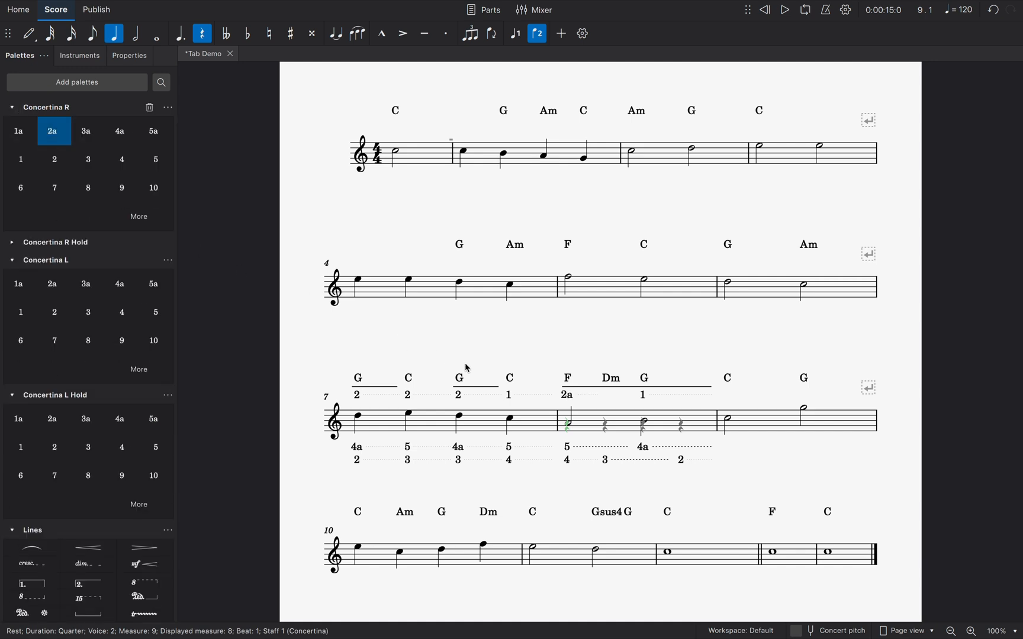
Nudge the start of the solid line above measure 8 further left, and undo both that nudge and the added 2a
{"action": "left_click", "coordinate": [567, 392]}
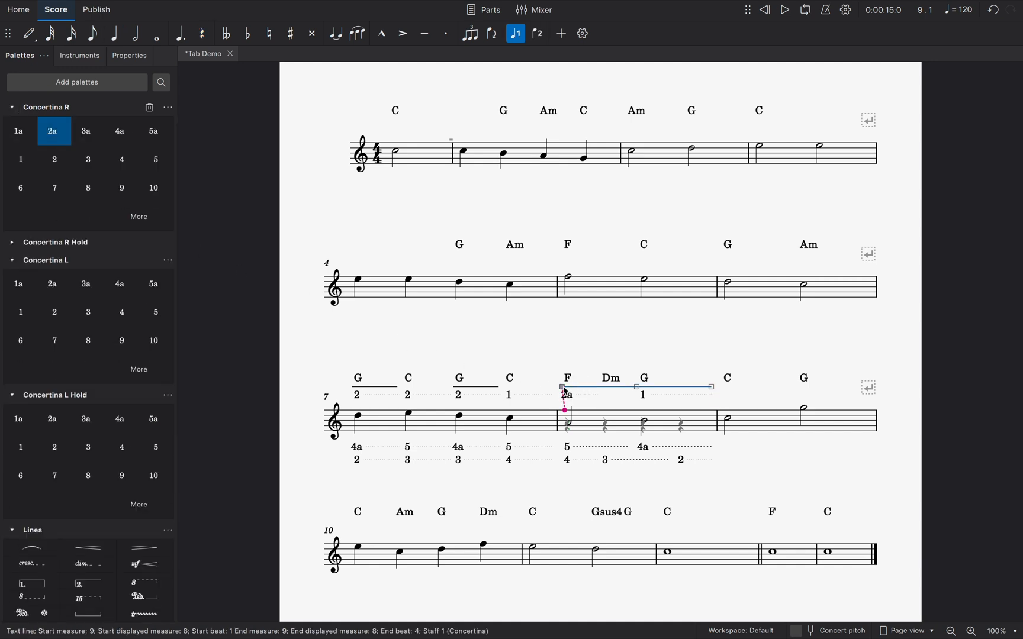
{"action": "key", "text": "Left"}
{"action": "left_click", "coordinate": [552, 362]}
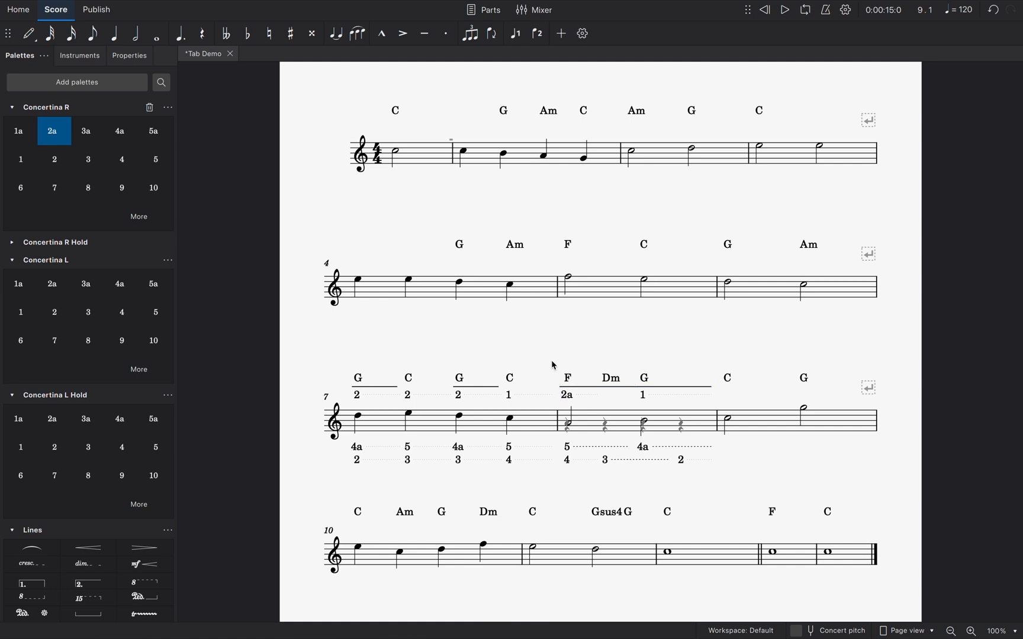
{"action": "key", "text": "super+z"}
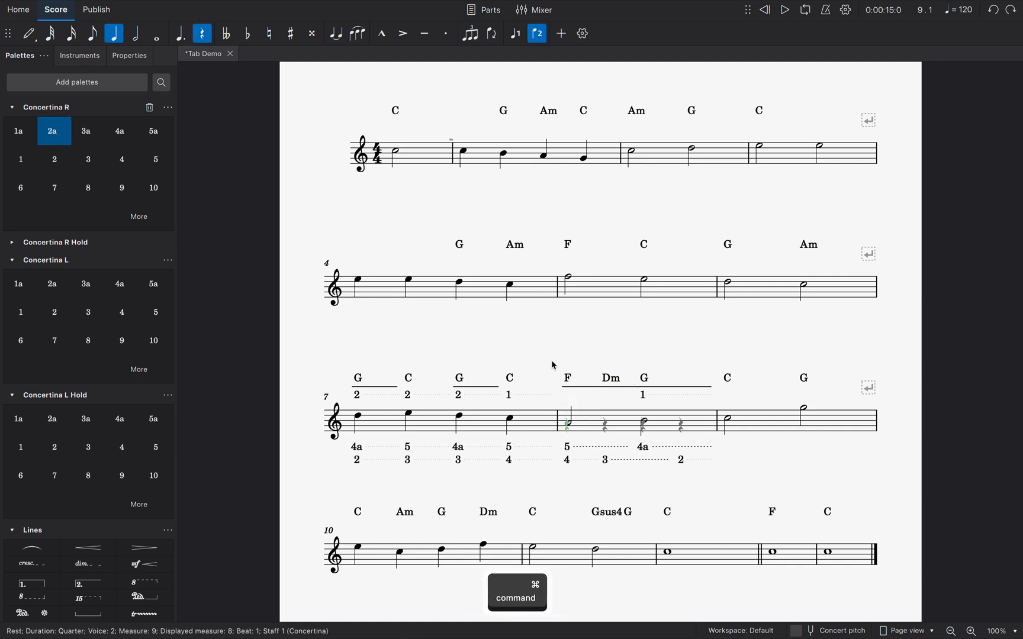
{"action": "key", "text": "Escape"}
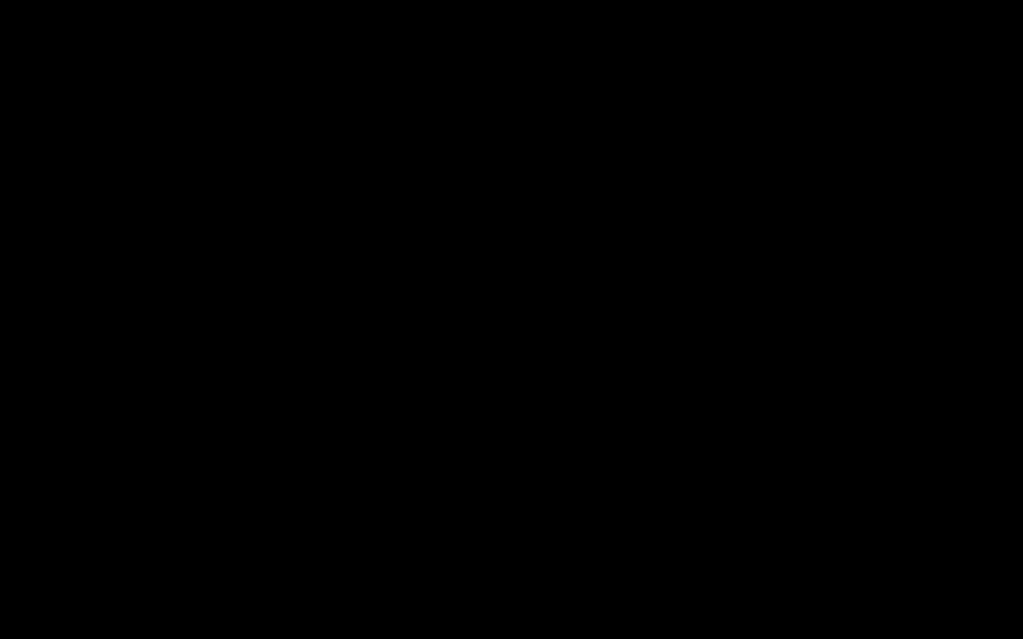